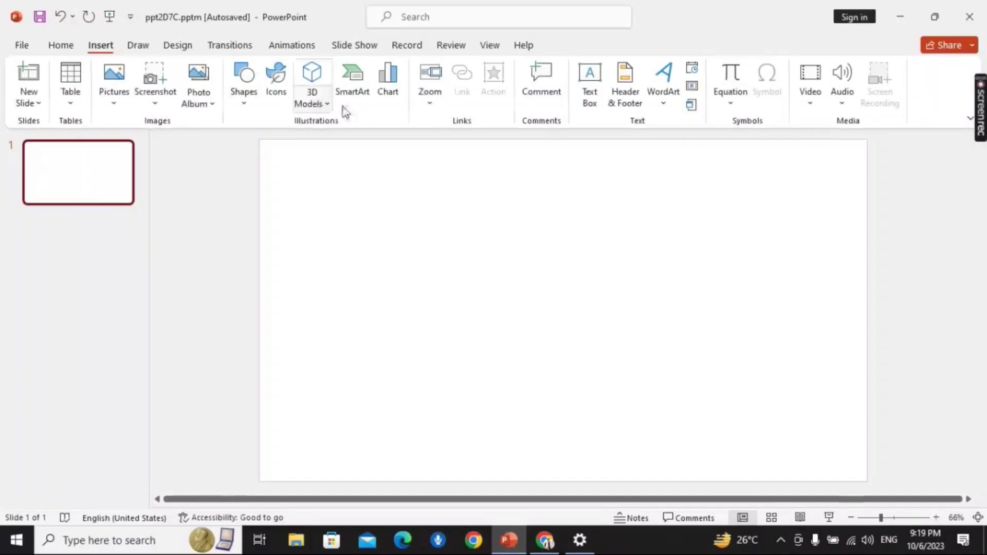
Draw a rounded rectangle near the centre of the slide.
left_click(243, 103)
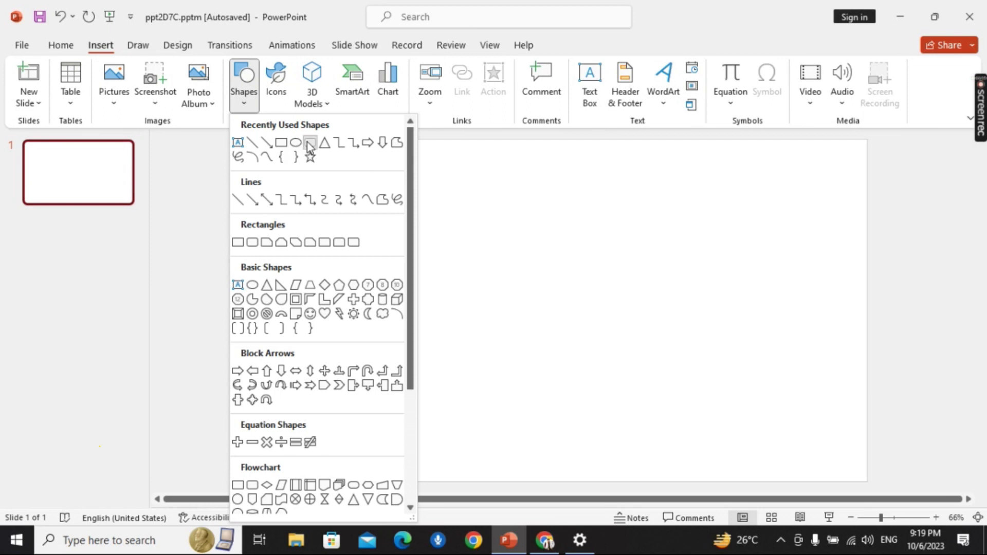
left_click(310, 143)
left_click_drag(489, 237, 632, 379)
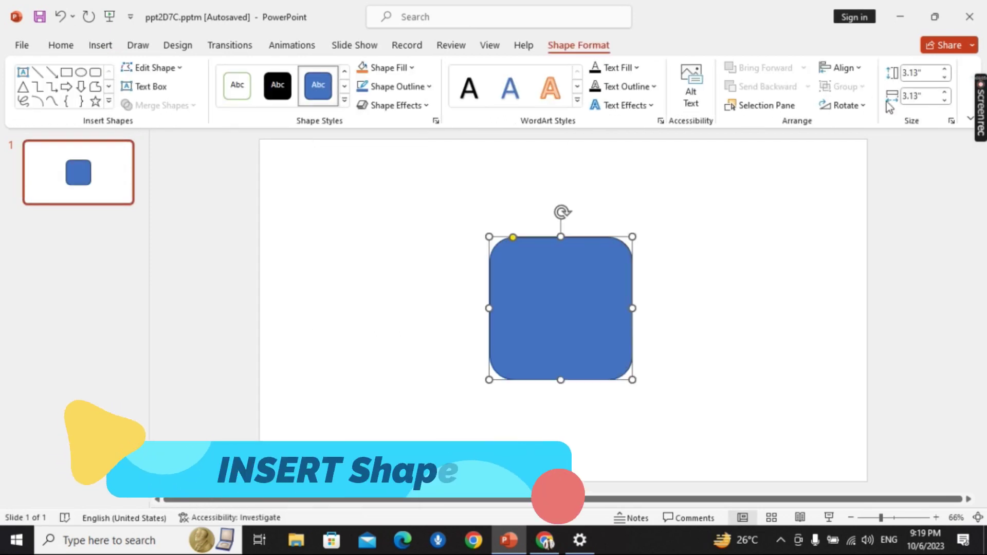
Size the rounded rectangle to 3.3 by 3.3 inches and recentre it on the slide.
left_click(944, 69)
left_click(944, 69)
left_click(945, 93)
left_click(945, 92)
mouse_move(575, 288)
left_mouse_down()
mouse_move(585, 273)
mouse_move(570, 286)
left_mouse_up()
Rotate the square 45° into a diamond and copy it into a middle row of three.
left_click_drag(563, 211, 621, 255)
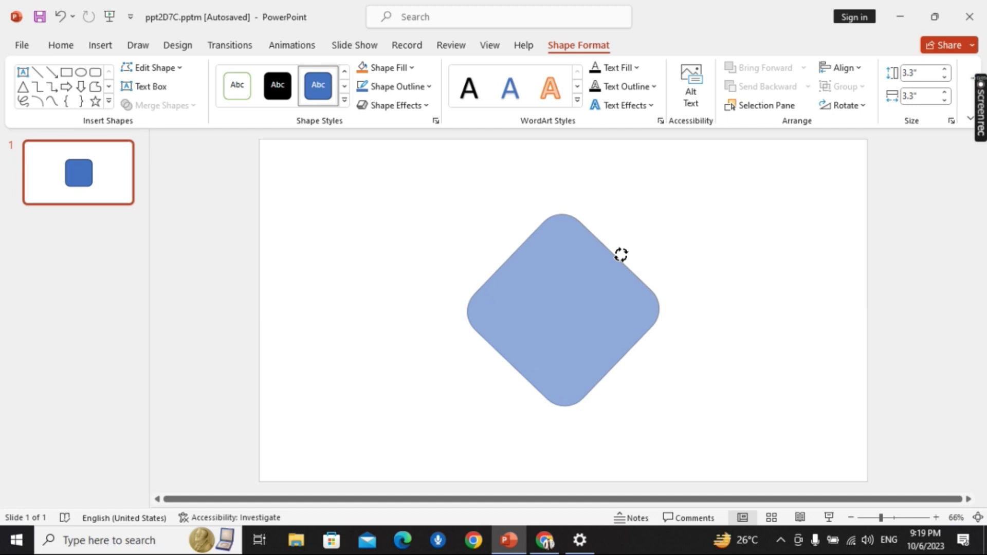
left_click_drag(575, 292, 369, 282)
key("ctrl+c")
key("ctrl+v")
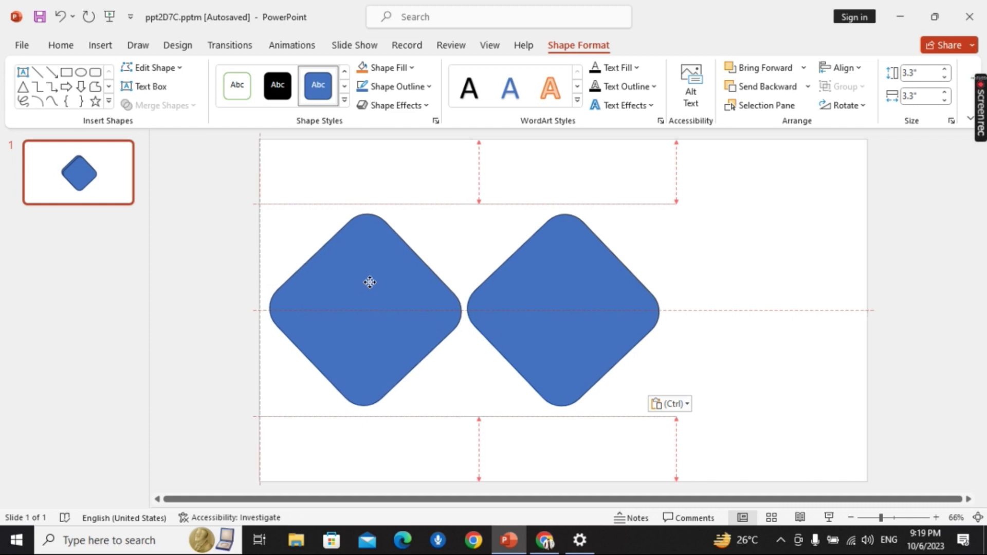
left_click(524, 296)
key("ctrl+v")
left_click_drag(524, 297, 717, 292)
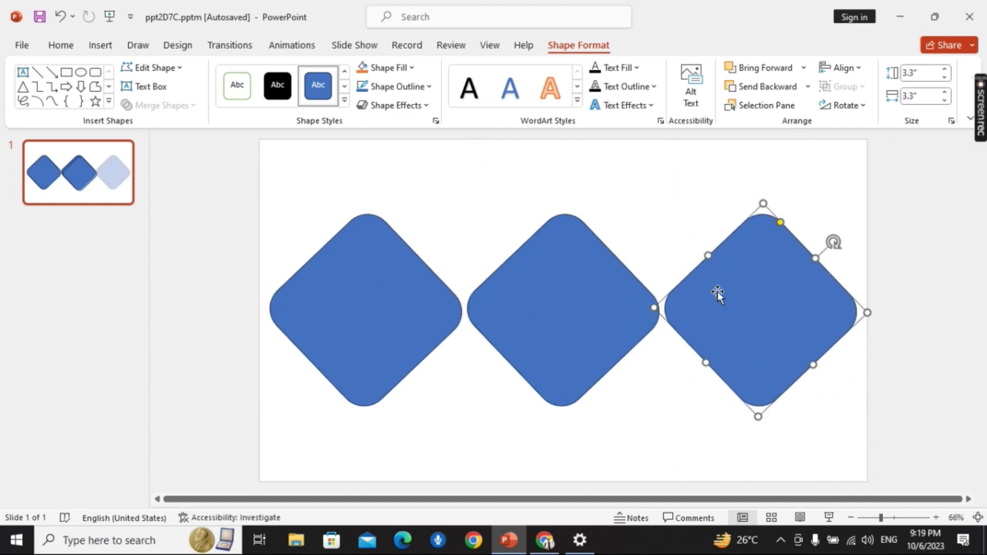
Duplicate the three-diamond row above, offset between the original diamonds.
left_click(540, 303, "shift")
left_click(393, 311, "shift")
key("ctrl+c")
key("ctrl+v")
mouse_move(566, 322)
left_mouse_down()
mouse_move(635, 186)
mouse_move(657, 192)
left_mouse_up()
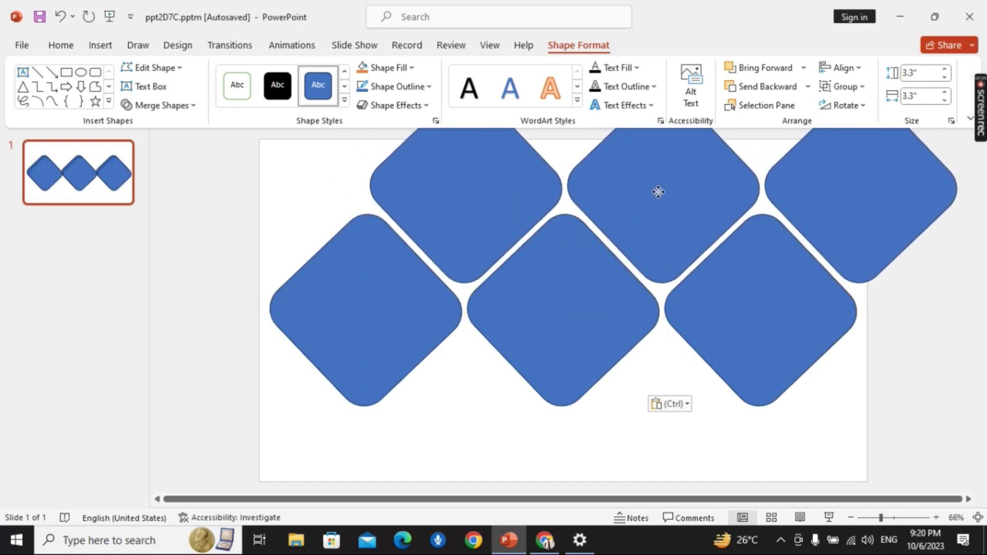
Add a far-left diamond to complete a top row of four.
left_click(448, 227)
key("ctrl+c")
key("ctrl+v")
left_click_drag(470, 236, 263, 219)
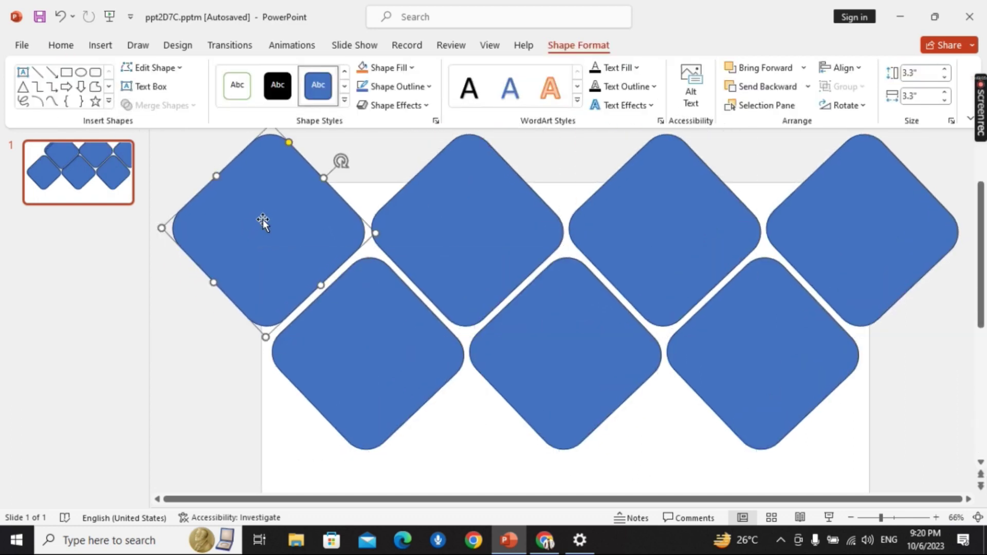
Copy the four-diamond top row down to form the bottom row.
left_click(432, 220, "shift")
left_click(657, 232, "shift")
left_click(857, 224, "shift")
key("ctrl+c")
key("ctrl+v")
left_click_drag(859, 242, 855, 483)
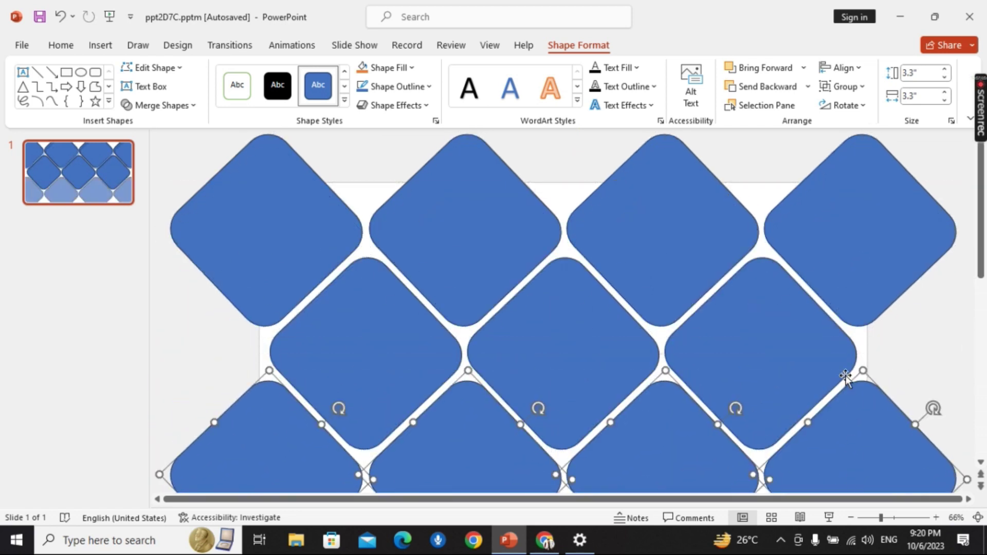
left_click(935, 333)
scroll(935, 333, "down", 3)
scroll(935, 333, "up", 2)
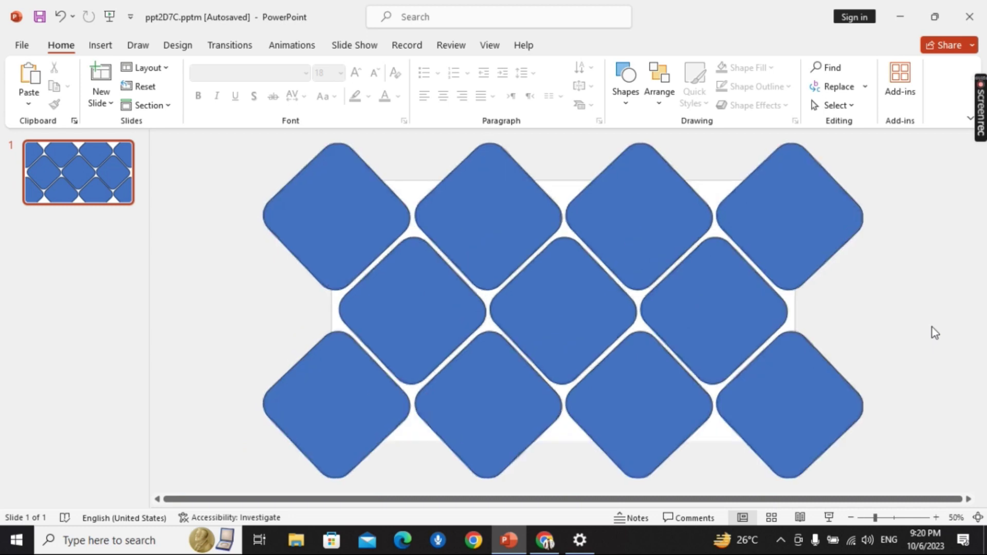
Draw a rectangle snapped to the edges of the whole slide.
left_click(100, 45)
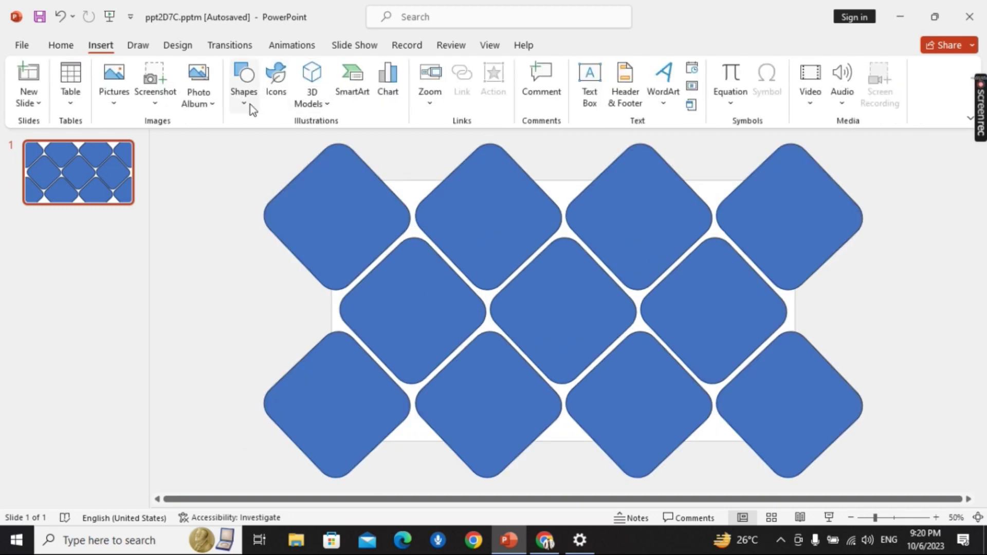
left_click(251, 104)
left_click(283, 146)
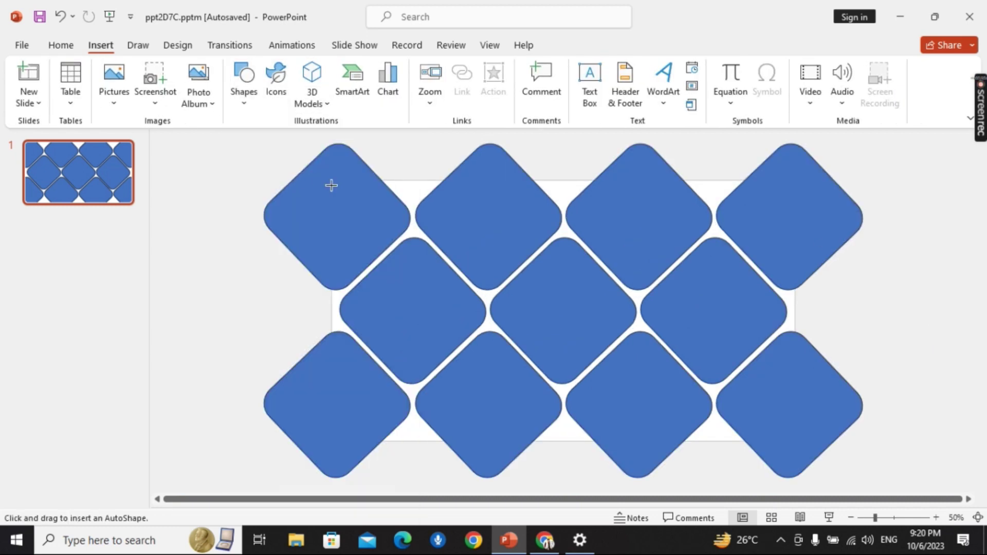
left_click_drag(333, 180, 794, 454)
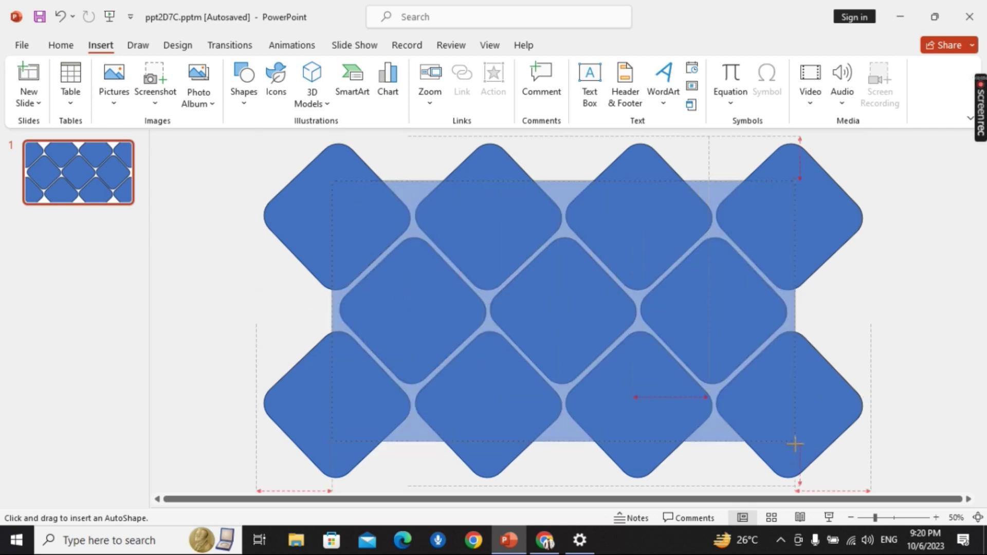
left_click_drag(795, 453, 795, 441)
Send the slide-sized rectangle to the back behind the diamonds.
left_click(809, 91)
left_click(801, 129)
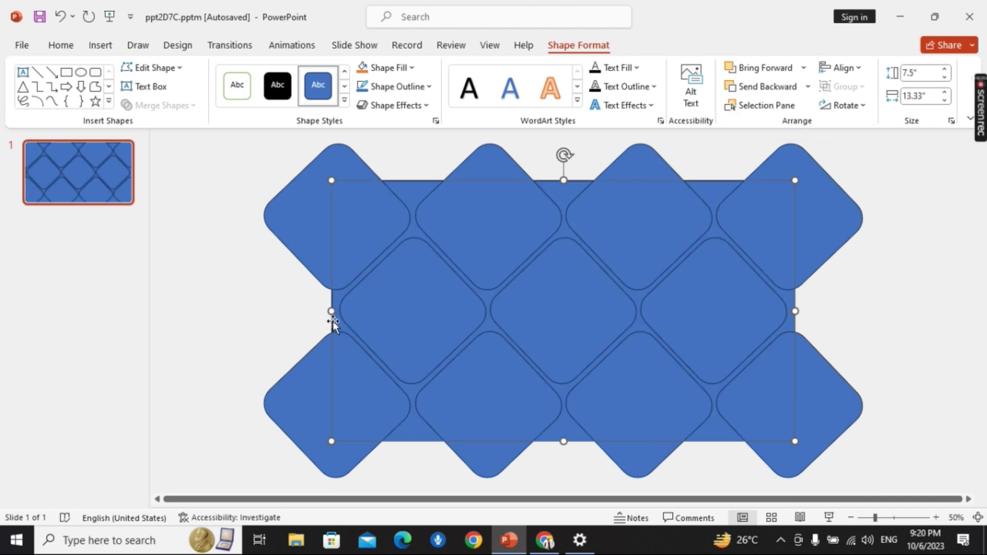
key("Escape")
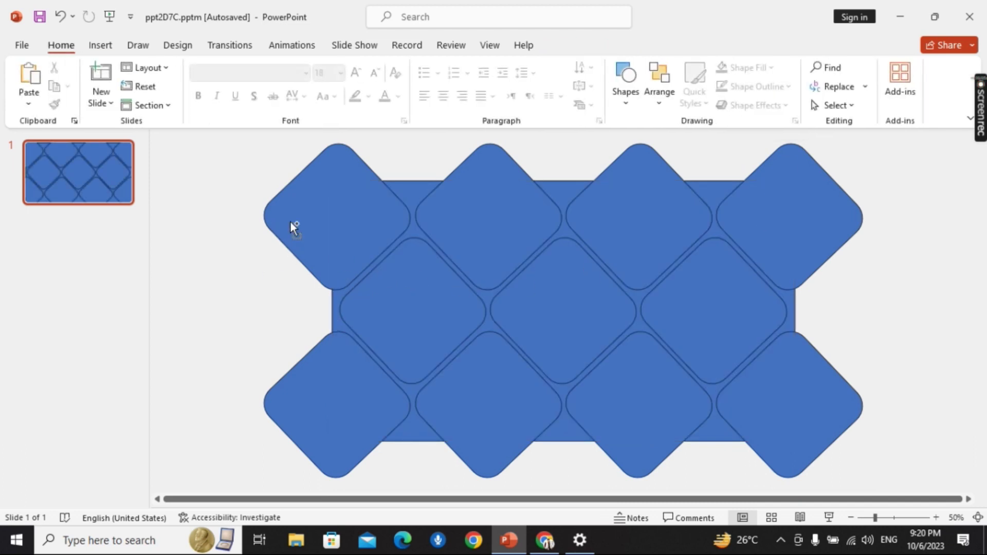
Select all the diamonds and Union them into a single shape.
left_click(290, 221)
left_click(496, 226, "shift")
left_click(760, 259, "shift")
left_click(596, 319, "shift")
left_click(351, 410, "shift")
left_click(466, 413, "shift")
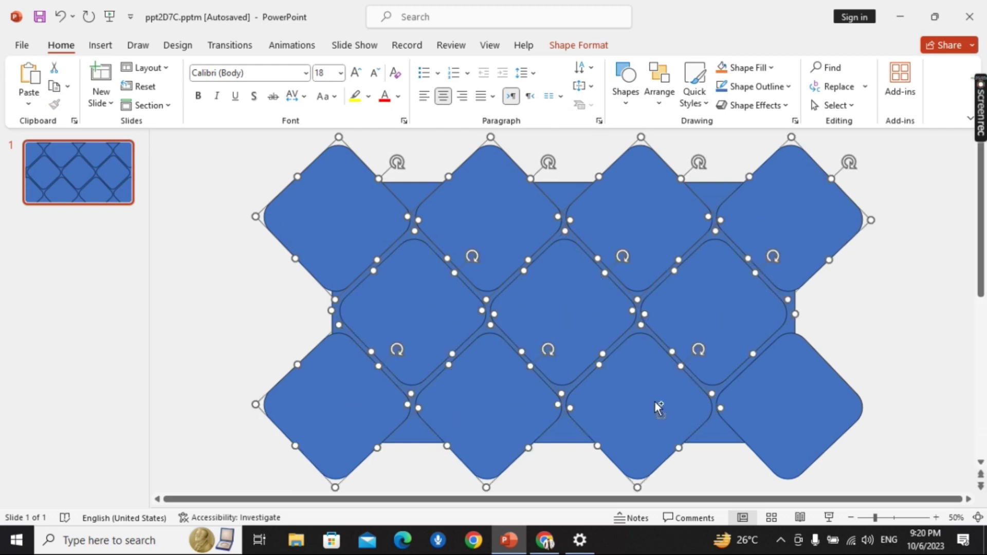
left_click(578, 46)
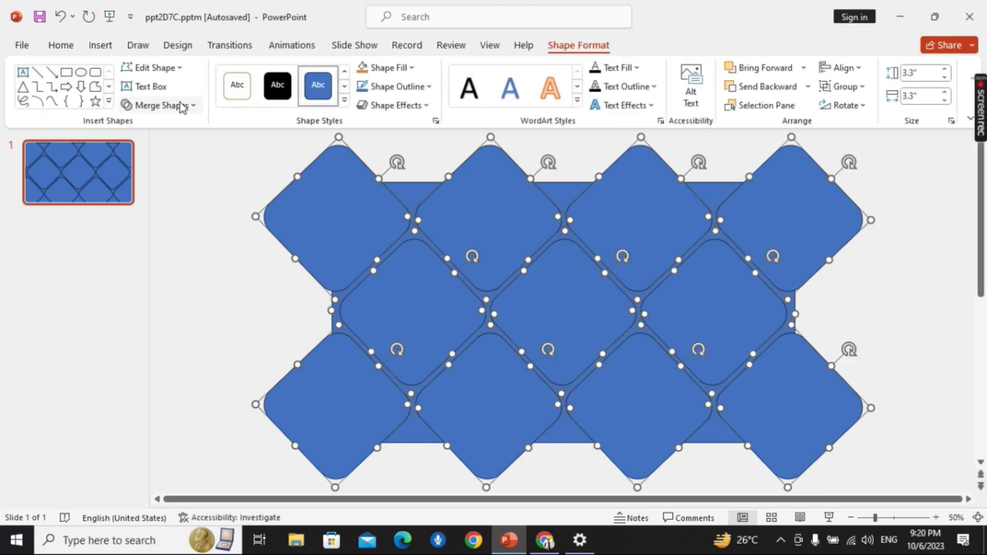
left_click(159, 105)
left_click(154, 126)
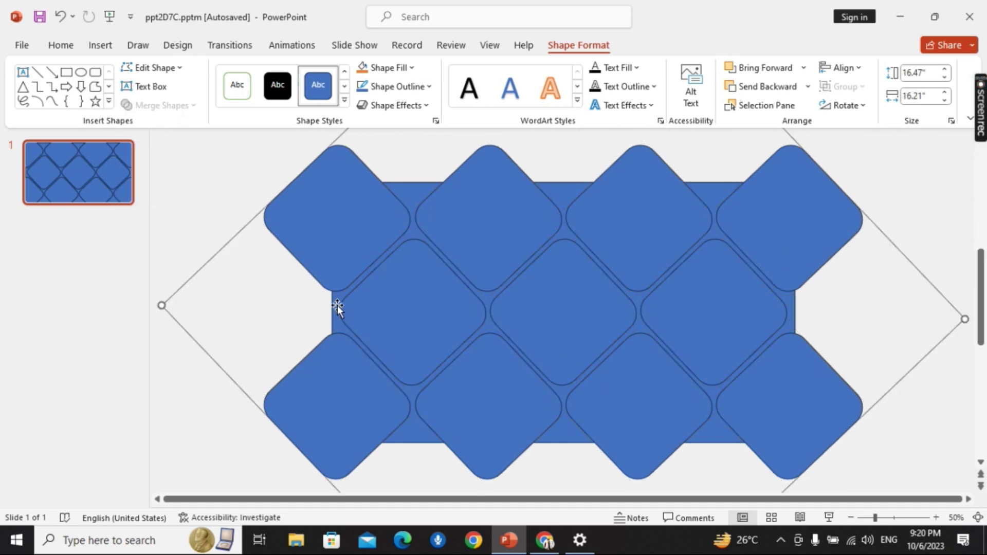
Subtract the merged diamonds from the background rectangle to leave a lattice frame.
left_click(336, 308)
left_click(319, 252, "shift")
left_click(170, 105)
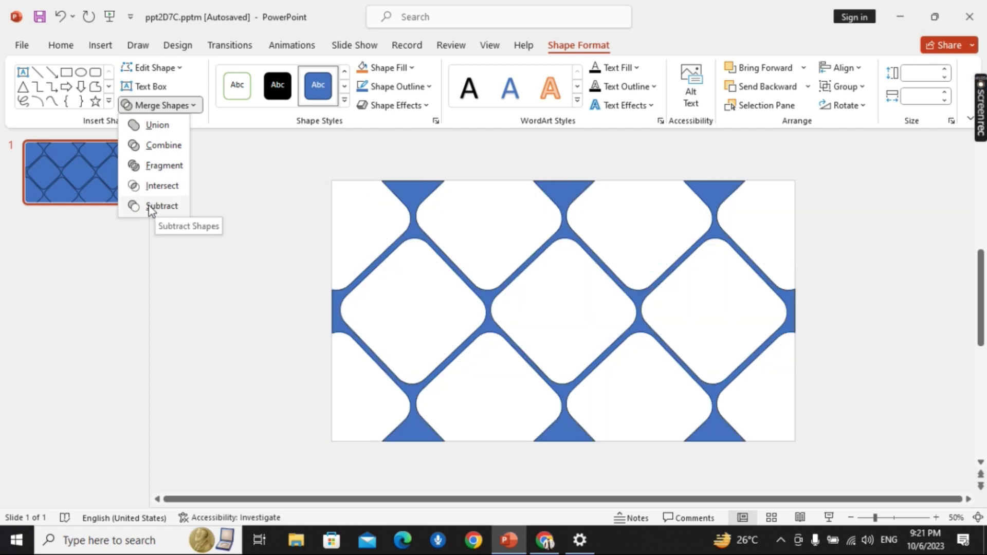
left_click(150, 206)
left_click(903, 276)
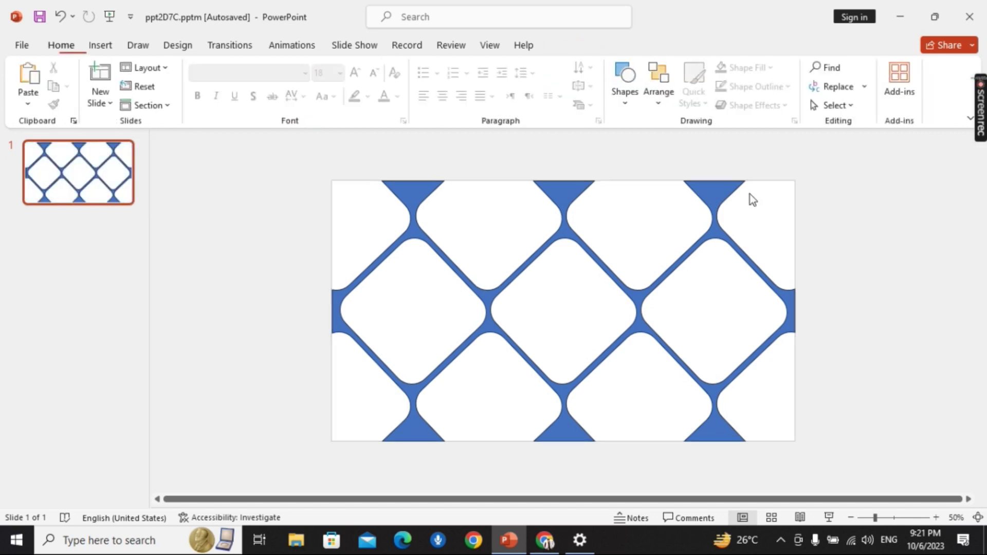
left_click(100, 45)
Insert the autumn forest photo from the Downloads folder.
left_click(244, 103)
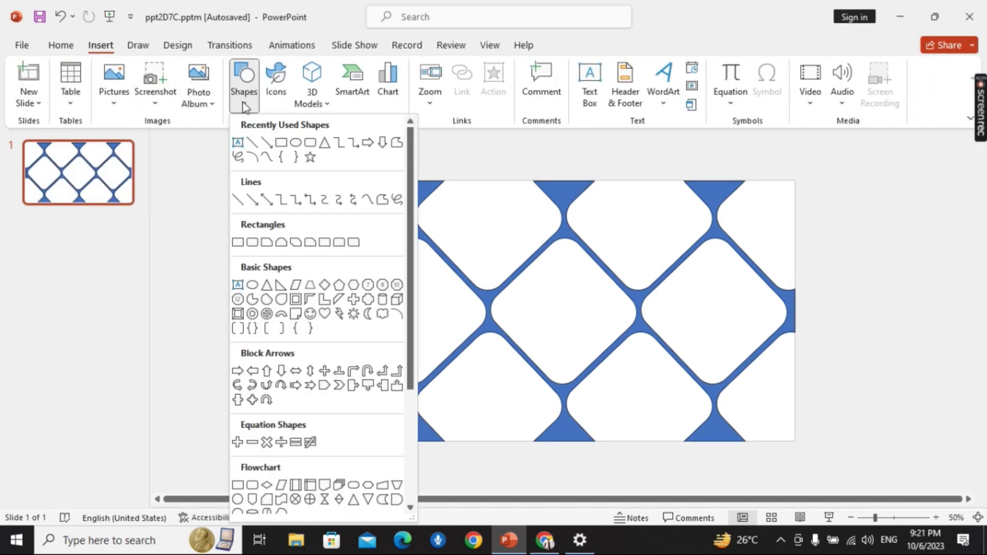
left_click(436, 159)
left_click(122, 103)
left_click(144, 148)
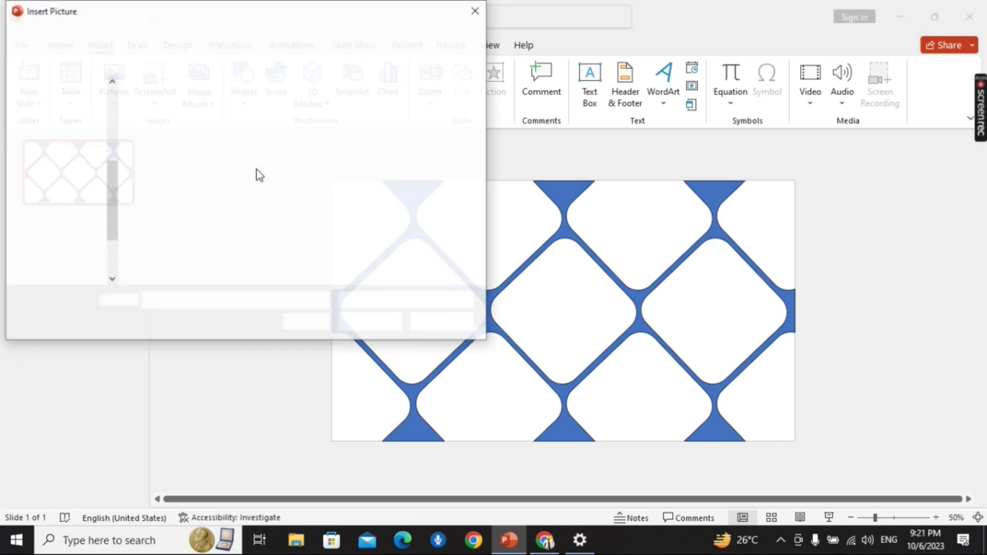
left_click(63, 204)
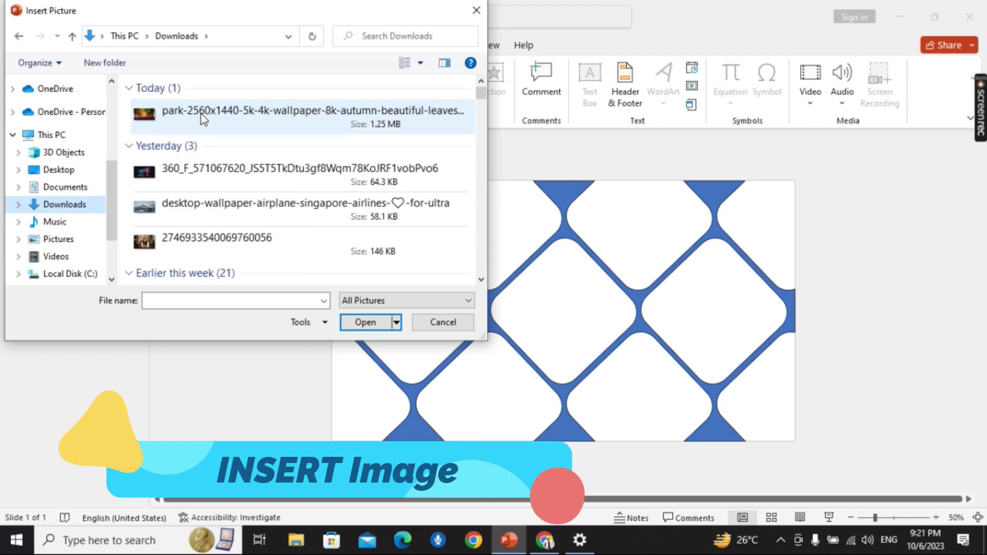
double_click(201, 114)
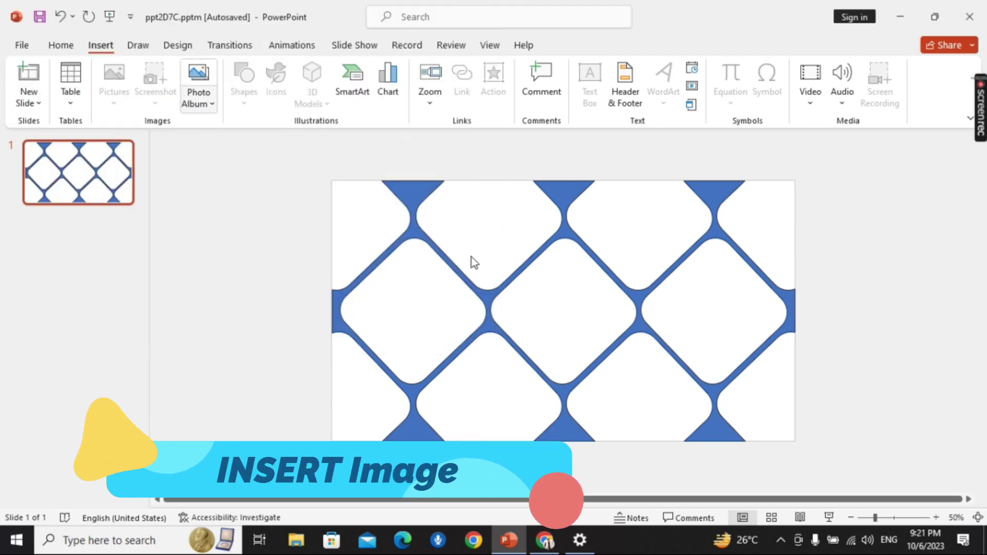
Send the forest photo to the back behind the blue lattice.
left_click(785, 86)
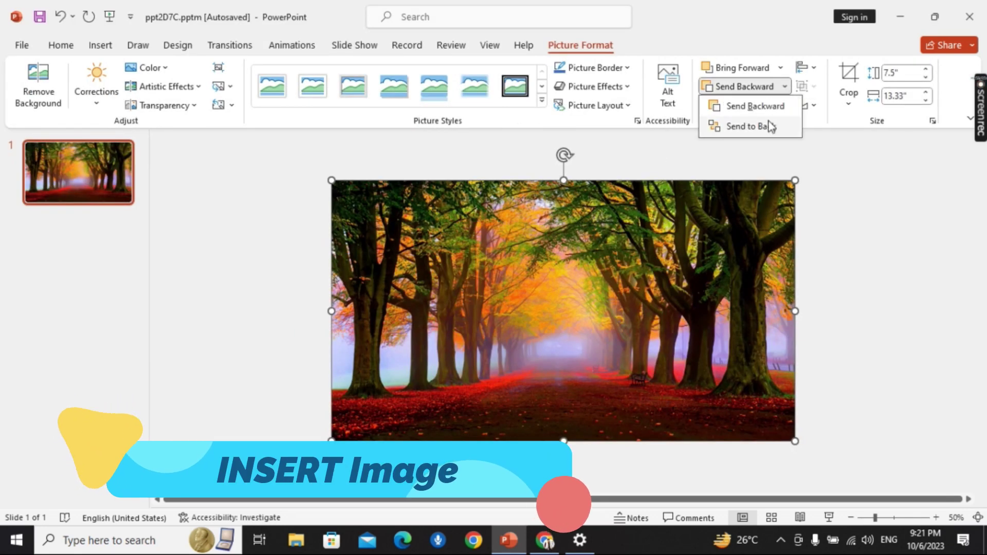
left_click(765, 127)
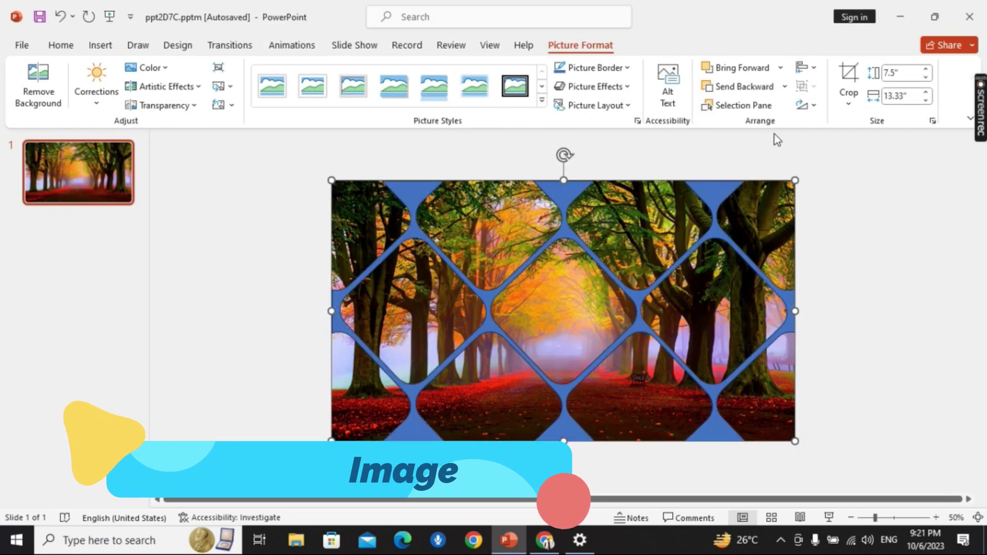
left_click(406, 190)
left_click(578, 45)
Try a sampled orange and then a dark fill on the lattice frame.
left_click(412, 69)
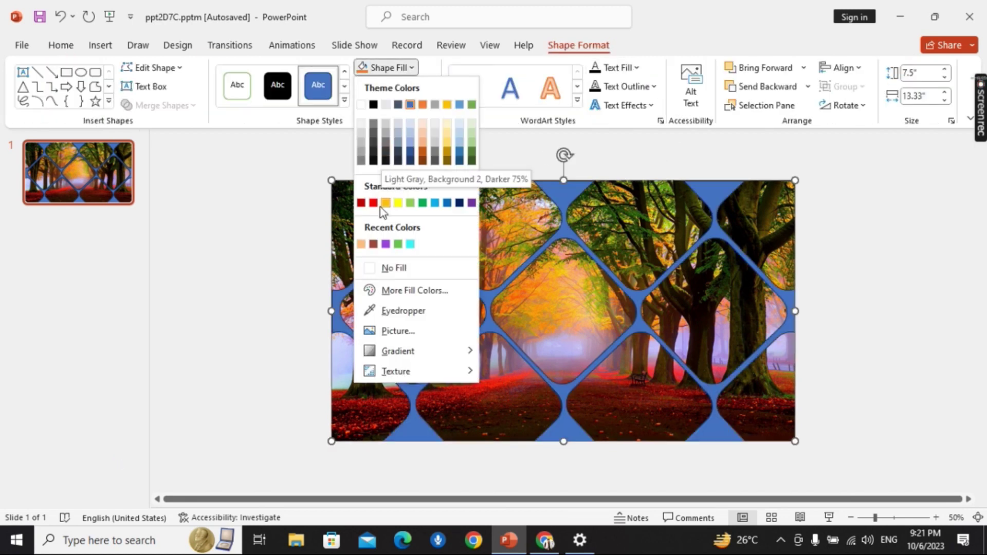
left_click(403, 310)
left_click(561, 308)
left_click(868, 289)
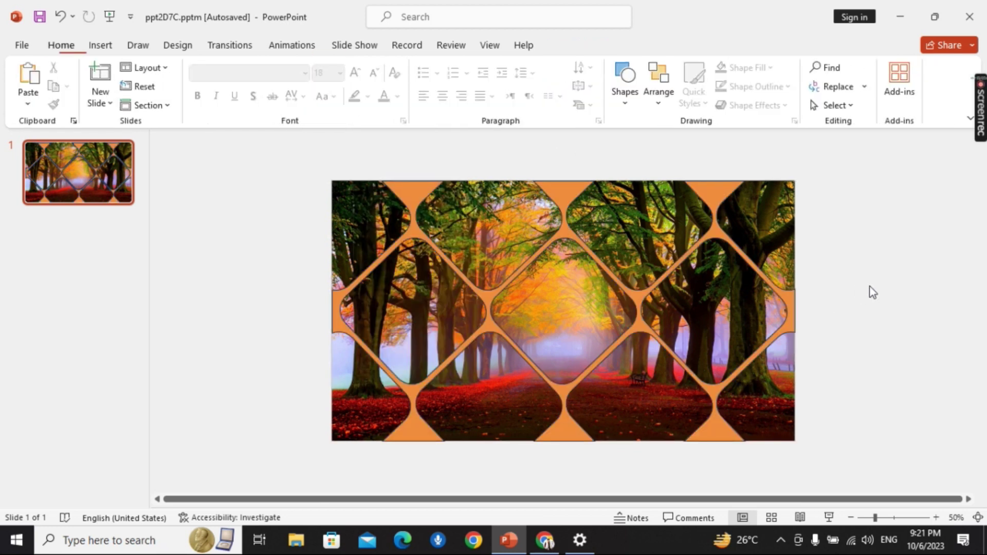
left_click(563, 198)
left_click(411, 68)
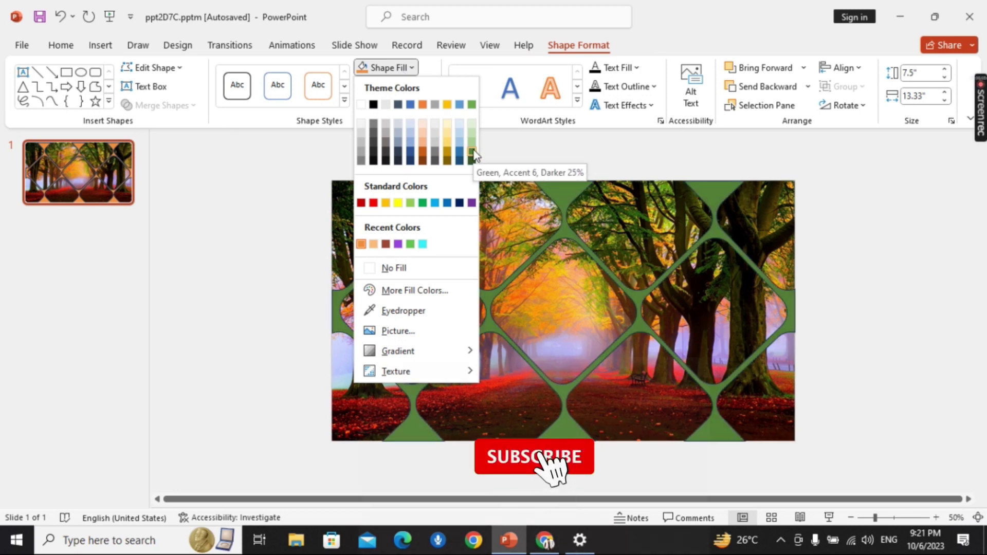
left_click(374, 161)
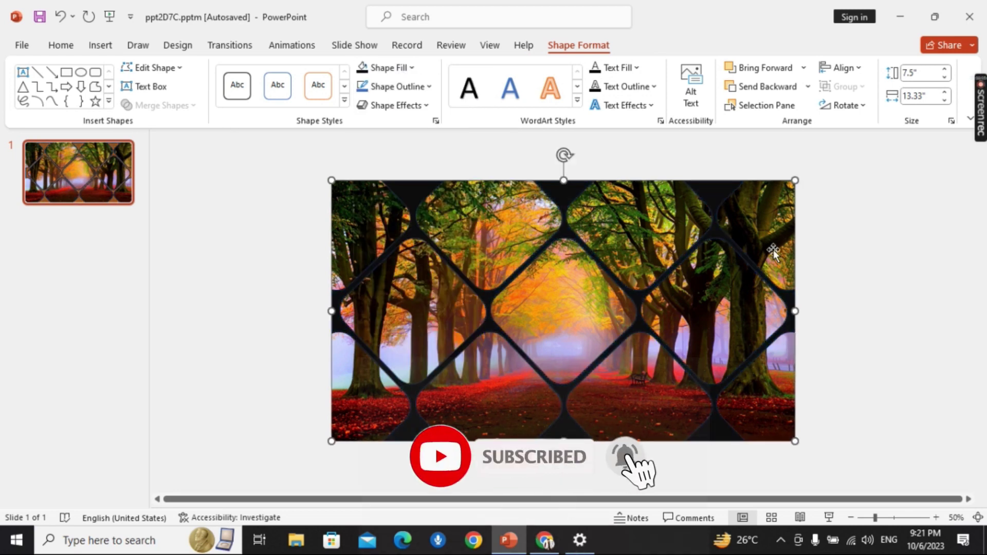
Fill the frame with Green, Accent 6, Lighter 60% and remove its outline.
left_click(412, 68)
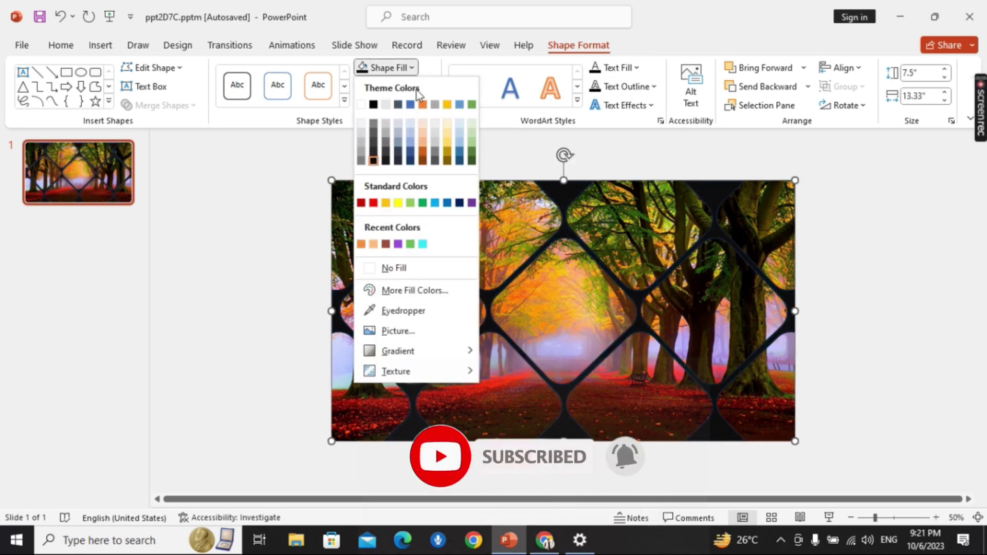
left_click(471, 142)
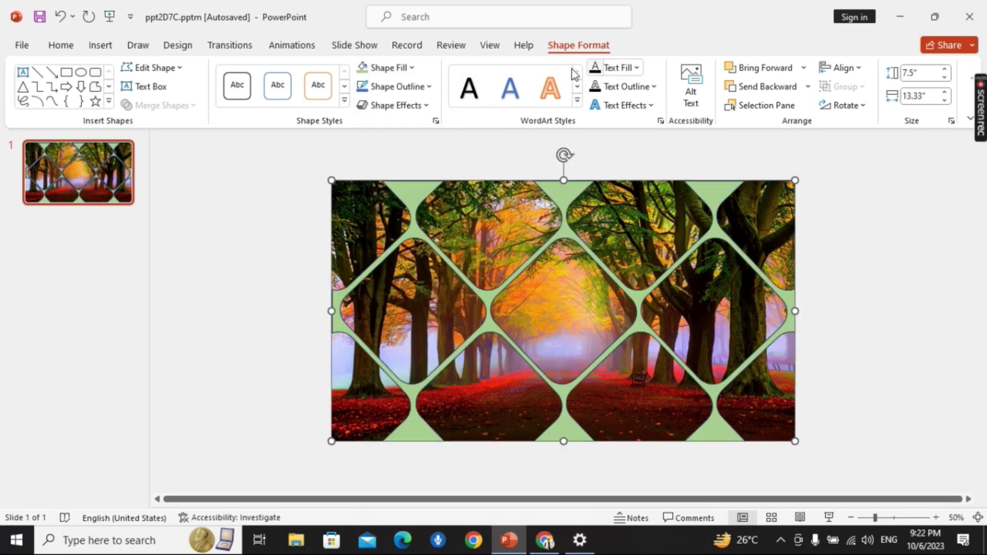
left_click(396, 86)
left_click(410, 293)
key("Escape")
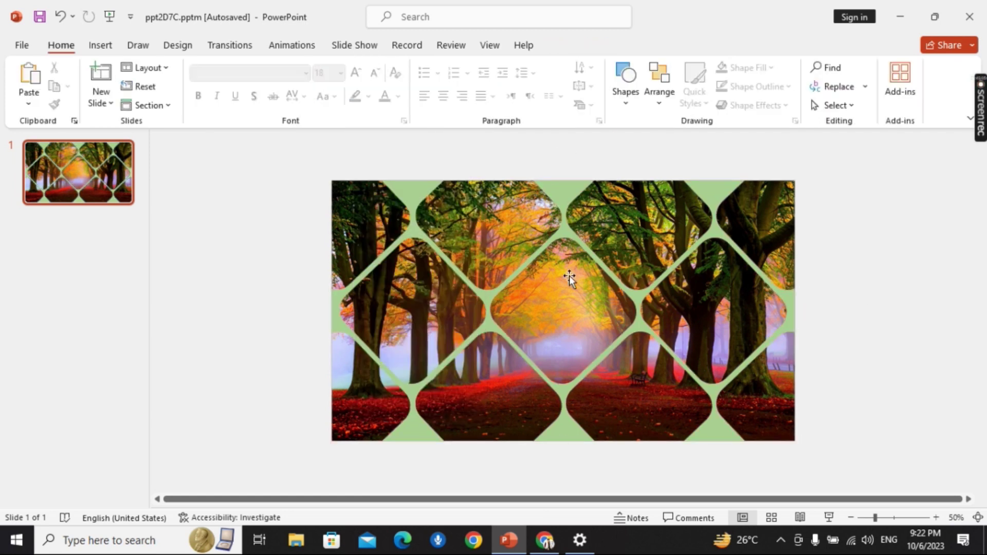
left_click(98, 45)
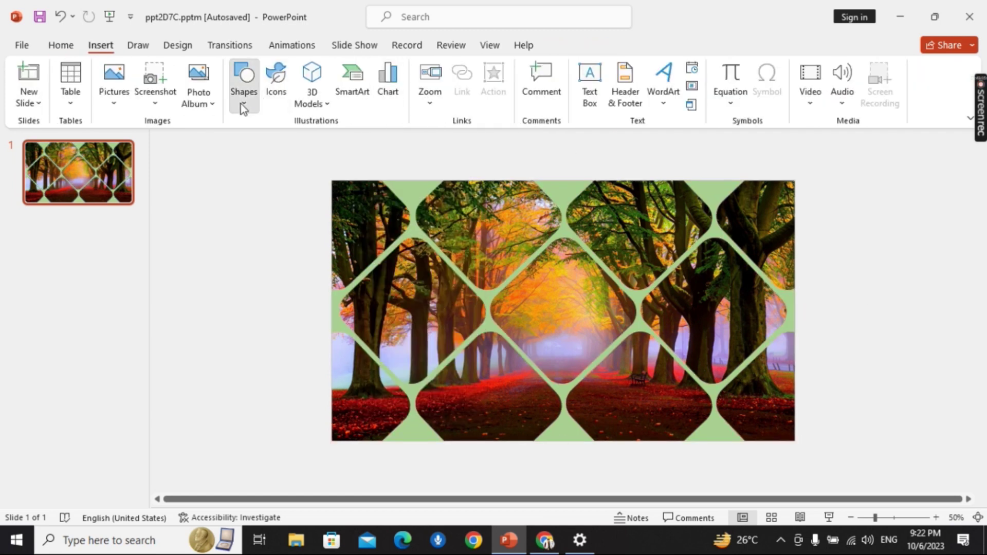
Draw a rounded rectangle over the centre of the forest photo.
left_click(243, 92)
left_click(315, 146)
left_click_drag(532, 248, 696, 375)
Make the shape a 3.3 by 3.3 inch square and rotate it 45°.
left_click(944, 77)
left_click(945, 78)
left_click(945, 77)
left_click(945, 78)
left_click(945, 100)
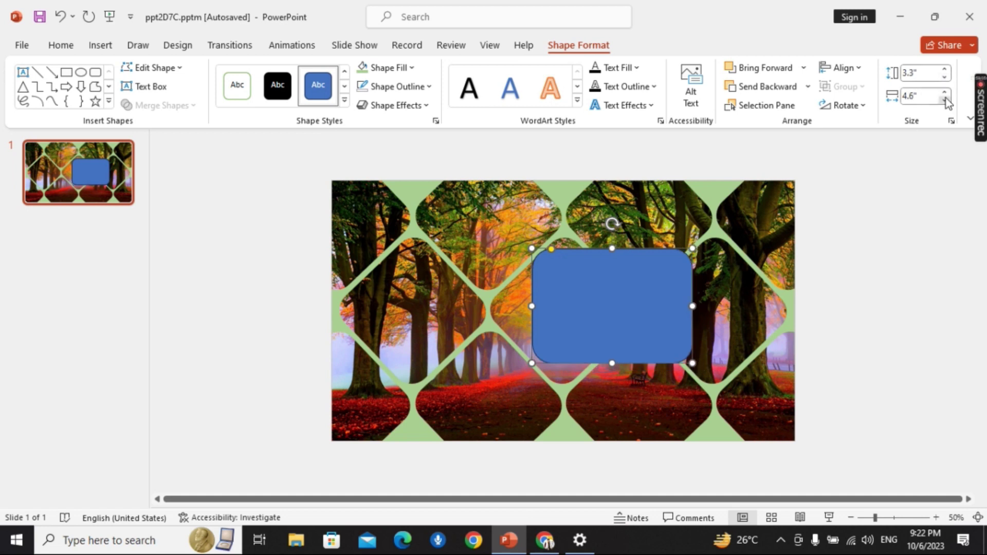
left_click(945, 100)
left_click(945, 100)
left_click(946, 100)
left_click(946, 100)
left_click(945, 100)
left_click(945, 100)
left_click(945, 100)
left_click(945, 100)
left_click_drag(589, 224, 642, 255)
Move the diamond into the lattice's centre gap and remove its outline.
left_click_drag(581, 295, 563, 291)
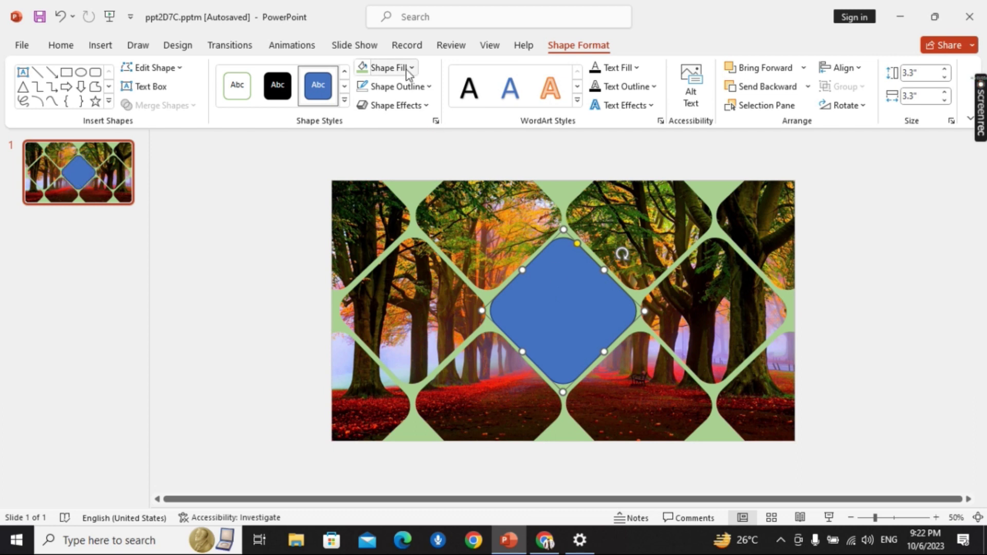
left_click(406, 86)
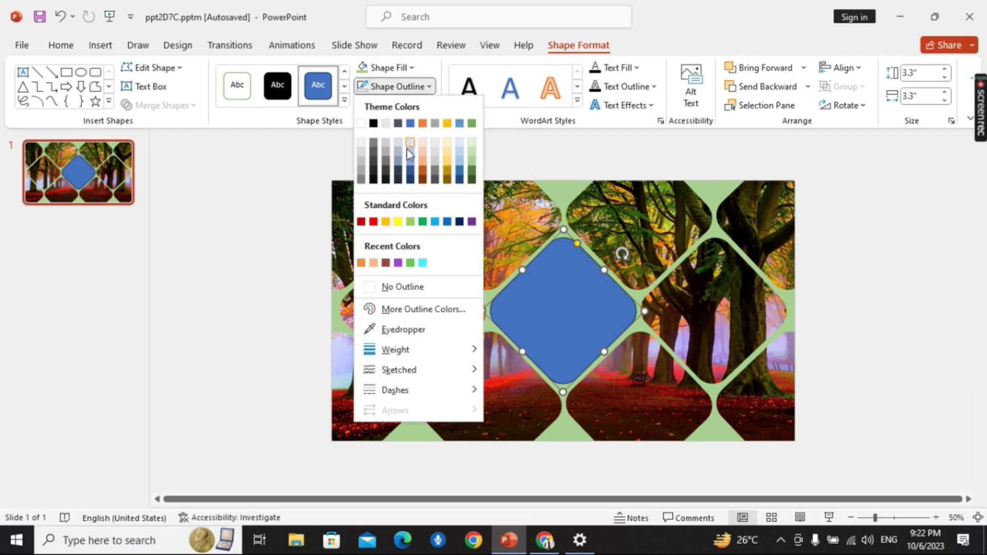
left_click(411, 287)
left_click(387, 68)
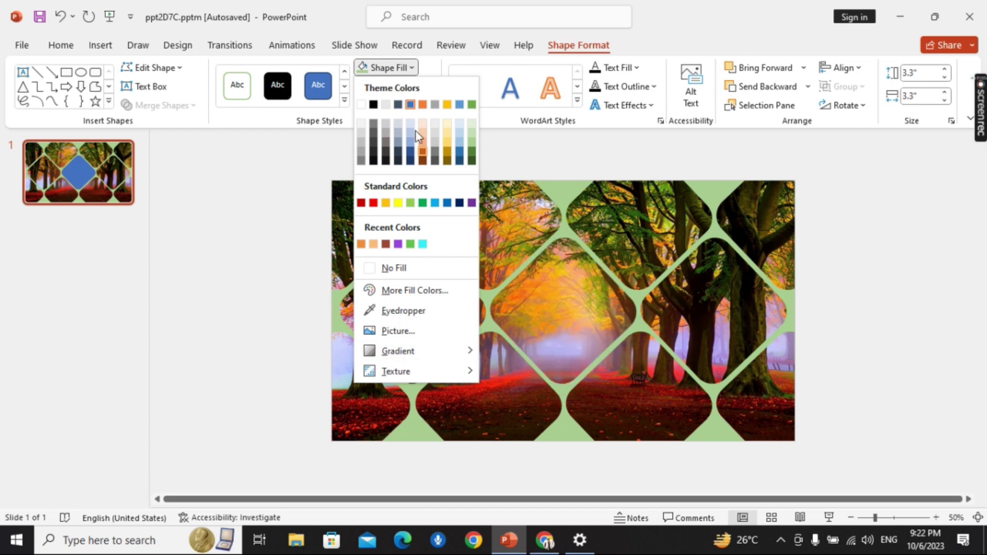
key("Escape")
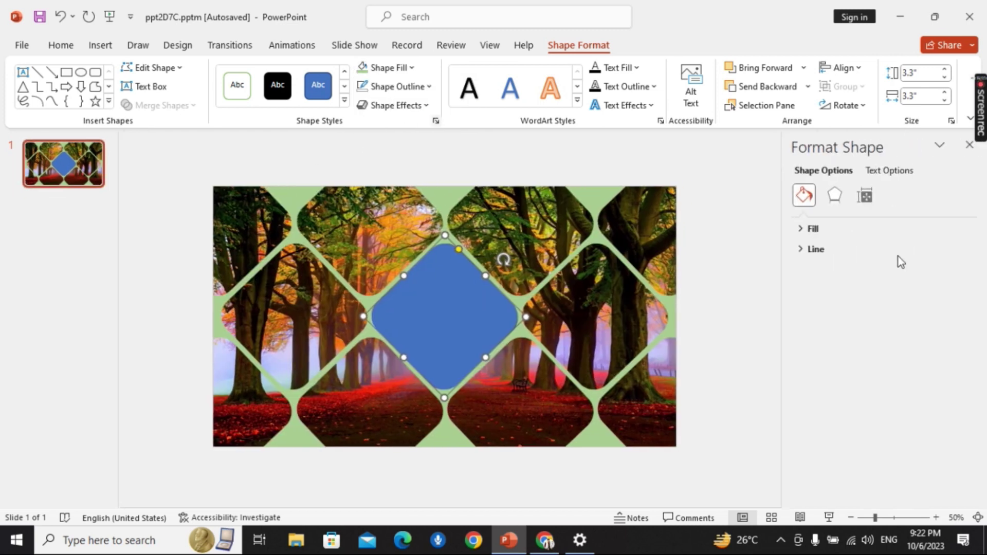
Switch the diamond to a gradient fill with eyedropper-sampled red and yellow stops.
left_click(806, 229)
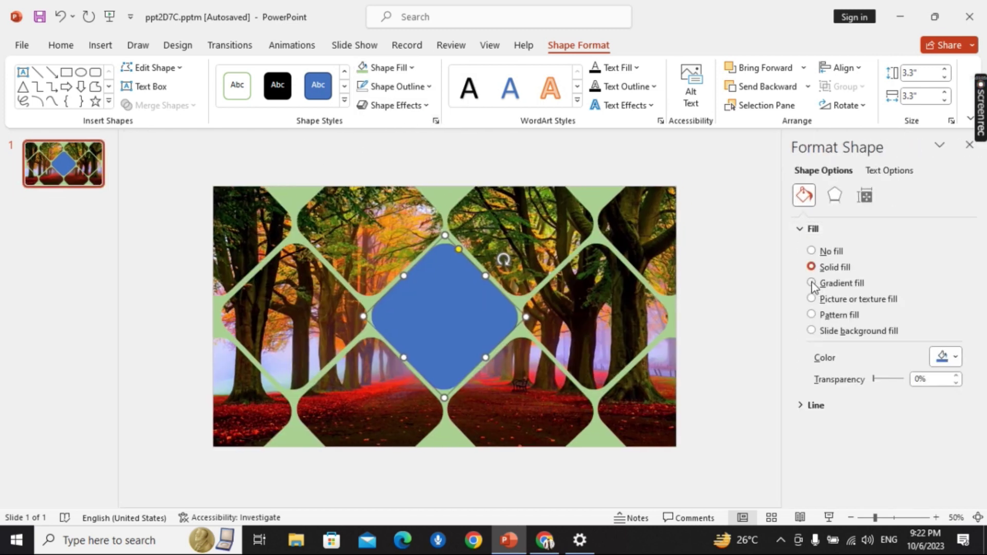
left_click(812, 283)
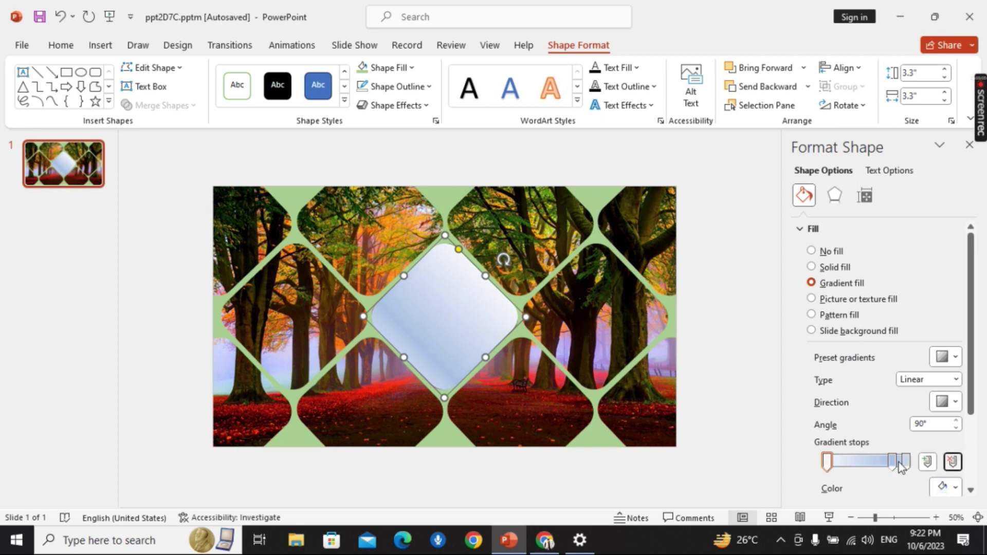
left_click(952, 463)
left_click(949, 486)
left_click(893, 465)
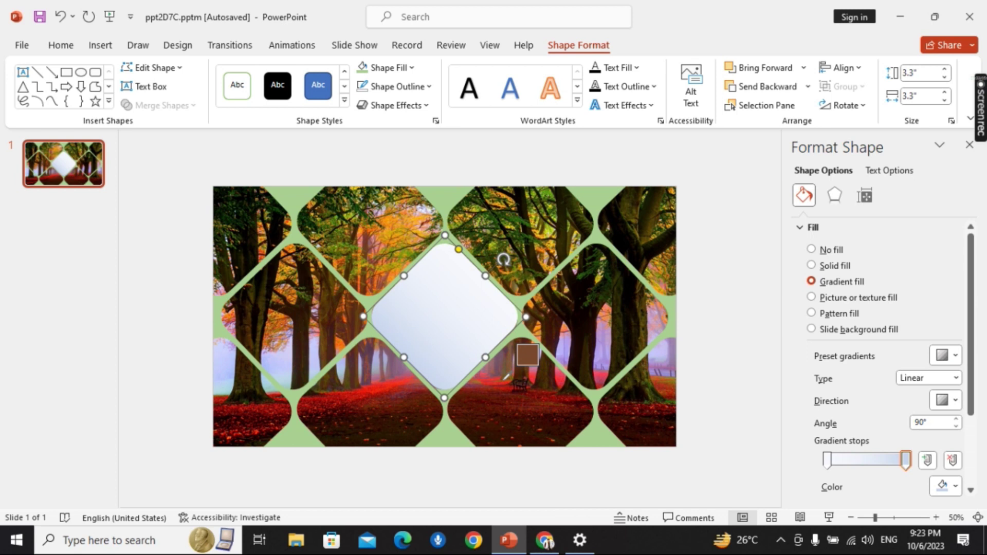
left_click(505, 379)
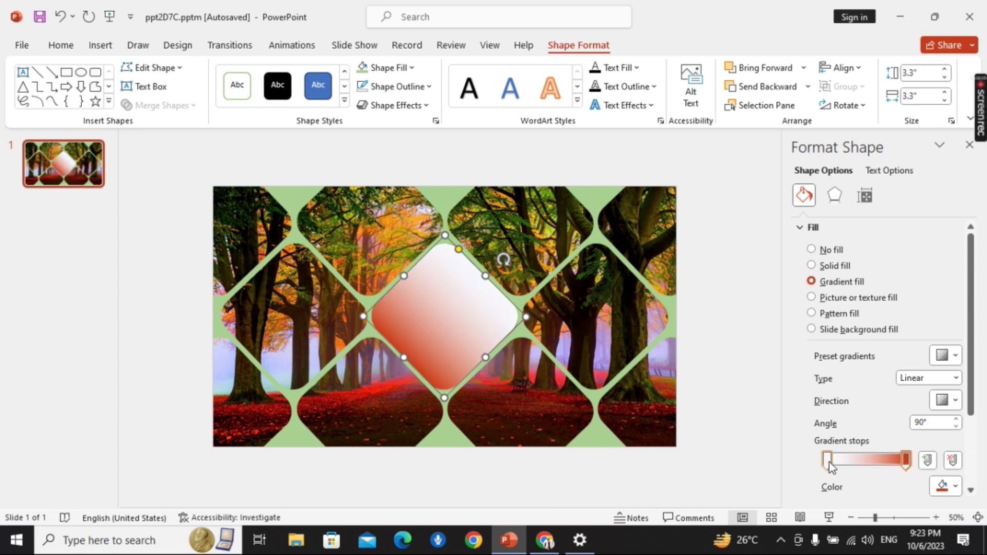
left_click(954, 487)
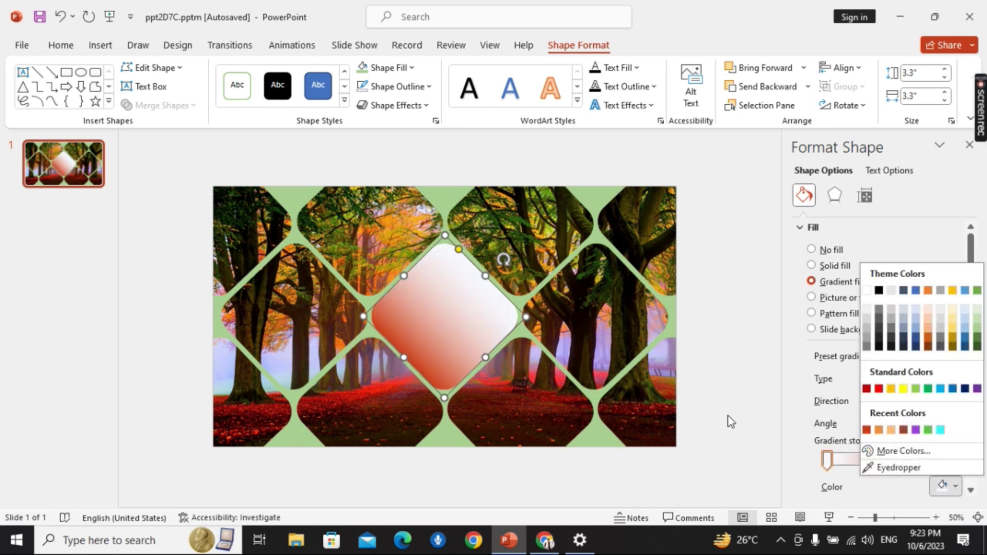
left_click(897, 468)
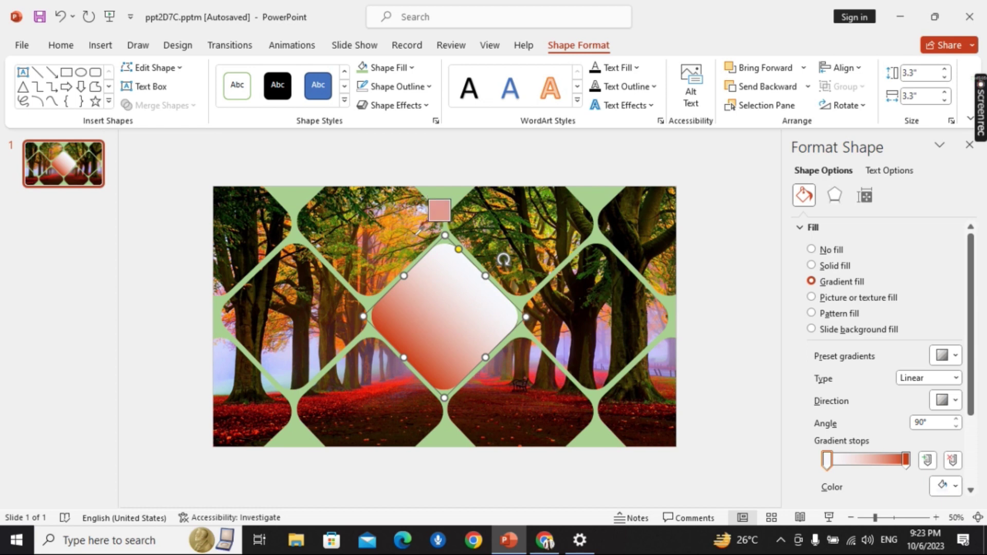
left_click(416, 232)
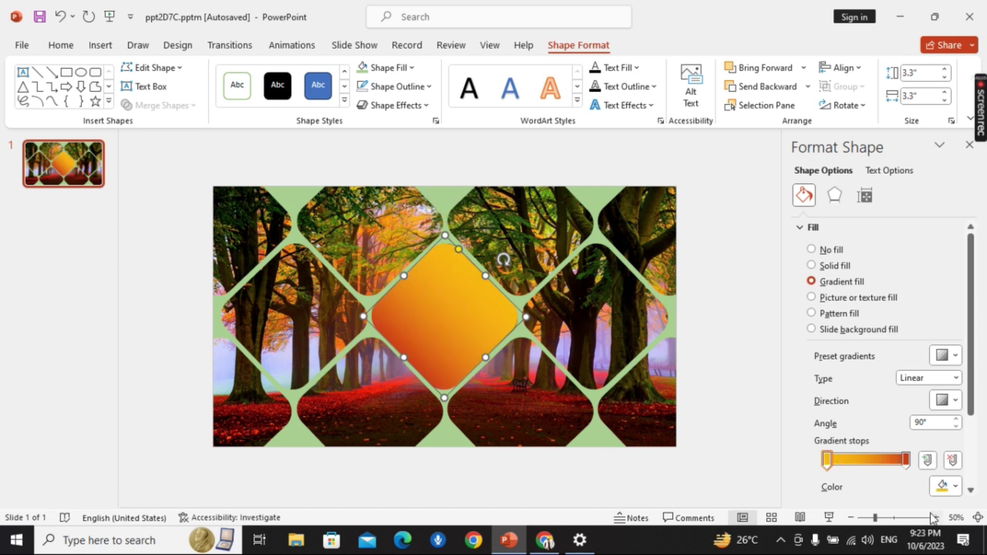
Add a gradient stop and set the type to Rectangular, direction From Center.
left_click_drag(827, 462, 827, 462)
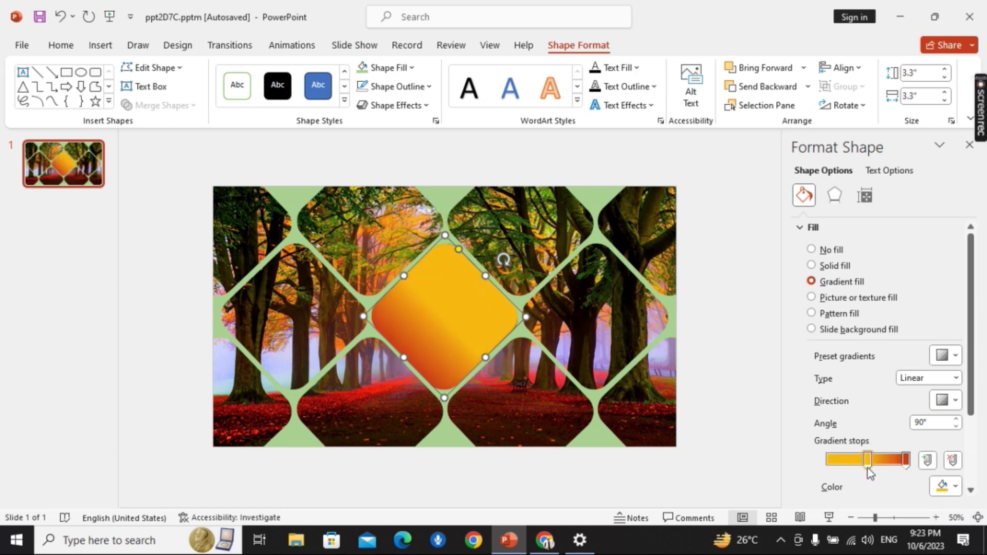
left_click(927, 461)
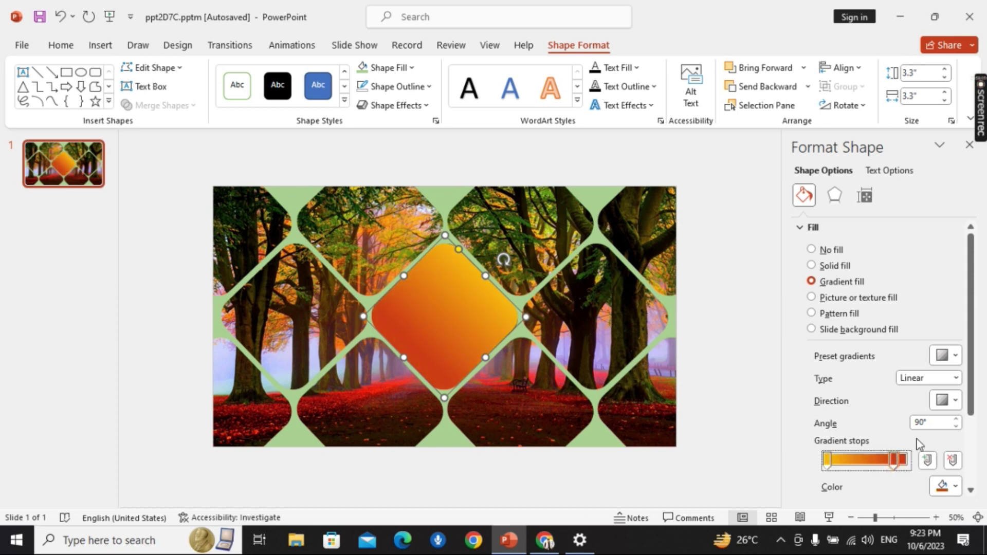
left_click(956, 379)
left_click(910, 407)
left_click(956, 378)
left_click(923, 420)
left_click(946, 400)
left_click(899, 431)
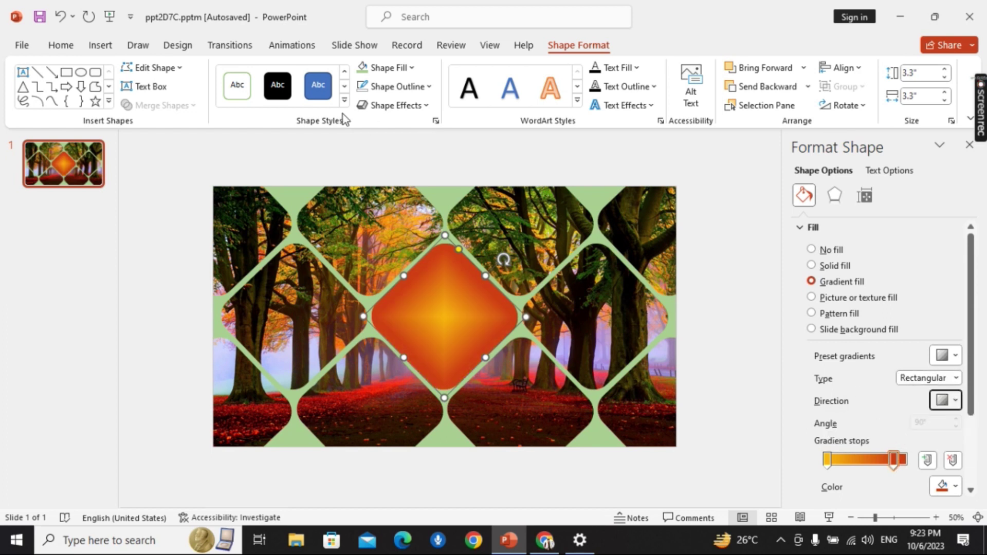
left_click(100, 45)
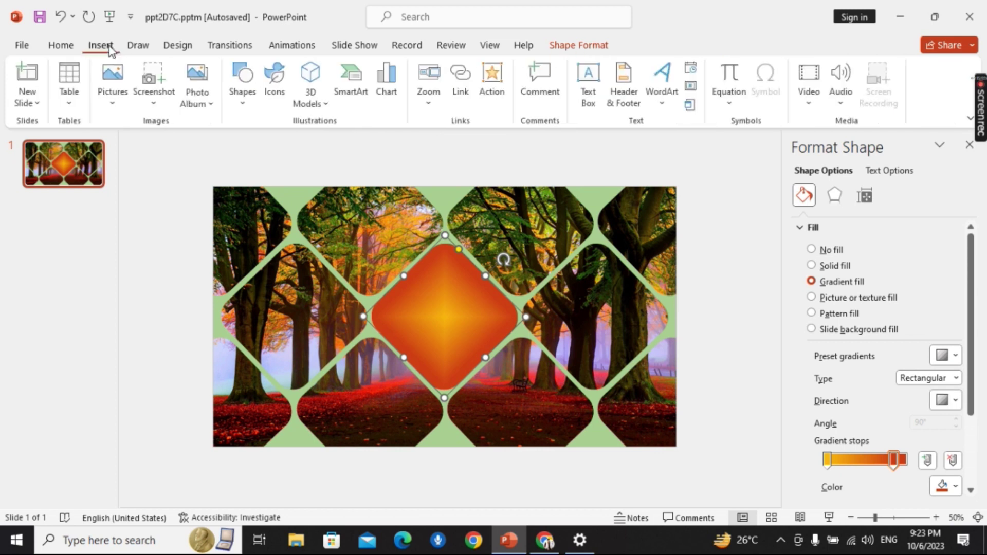
Add a text box reading 'Thank You' over the centre diamond.
left_click(602, 84)
left_click_drag(549, 349, 563, 363)
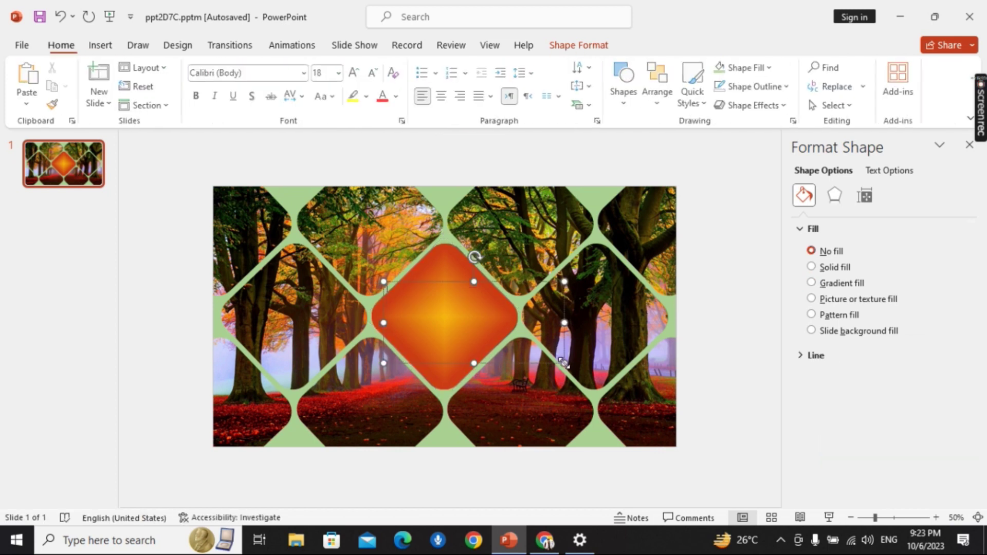
type("Th")
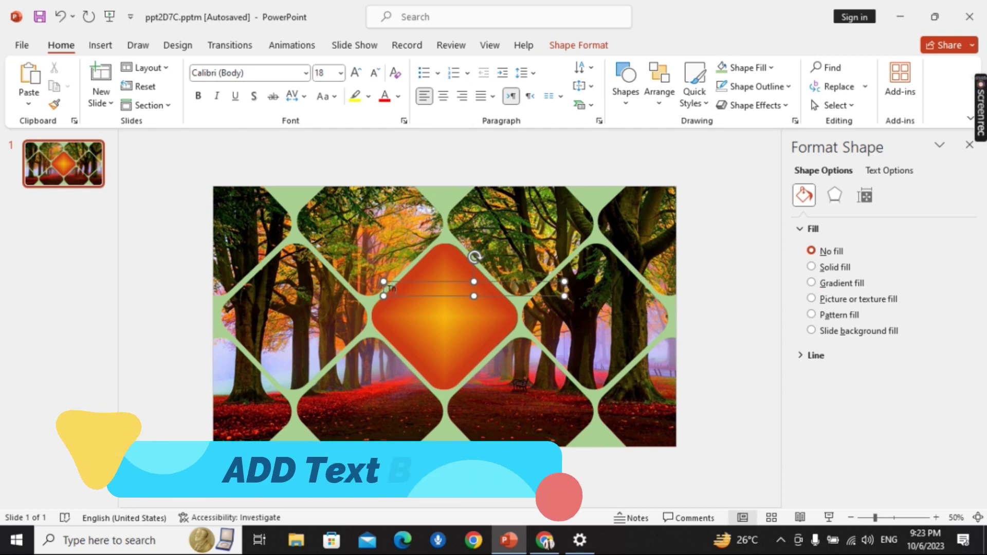
type("ank You")
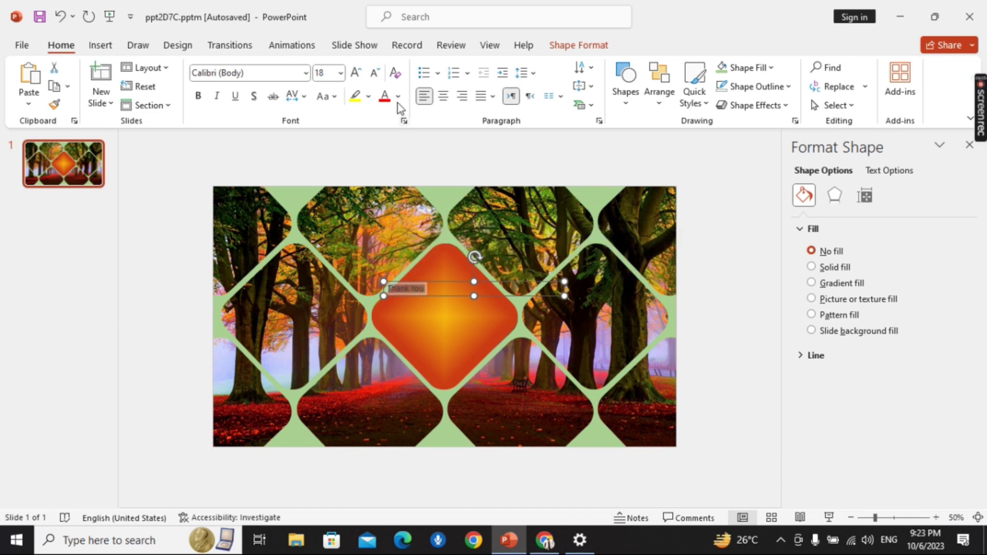
Set the text in Arial Black at 60 pt and narrow the text box.
left_click(305, 75)
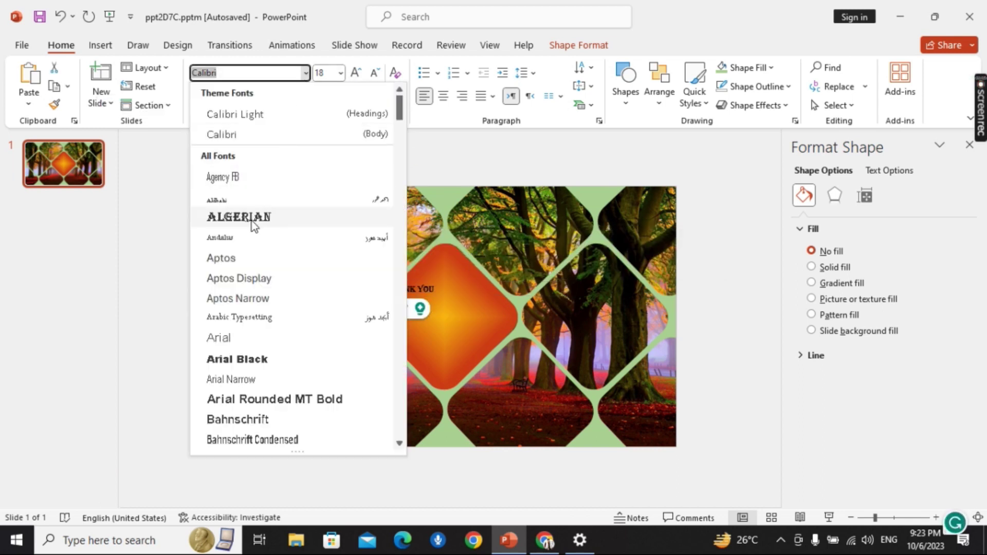
left_click(248, 357)
left_click(357, 74)
left_click(357, 75)
left_click(356, 75)
left_click(357, 74)
left_click(357, 75)
left_click(356, 75)
left_click_drag(564, 295, 515, 296)
left_click(357, 75)
left_click(357, 74)
left_click(357, 75)
left_click(357, 74)
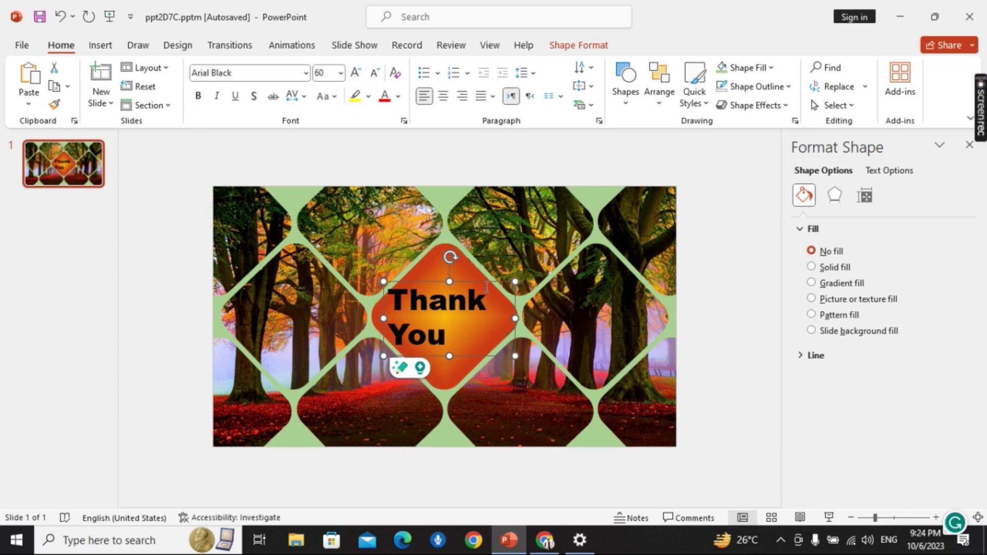
Centre-align the 'Thank You' text and centre its box on the diamond.
left_click_drag(480, 280, 490, 278)
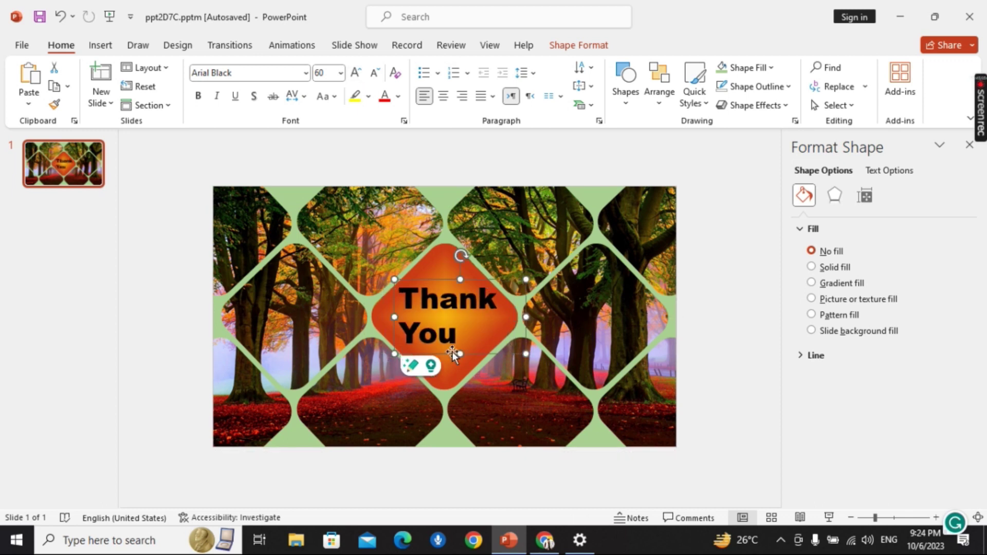
left_click_drag(453, 332, 414, 296)
key("ctrl+e")
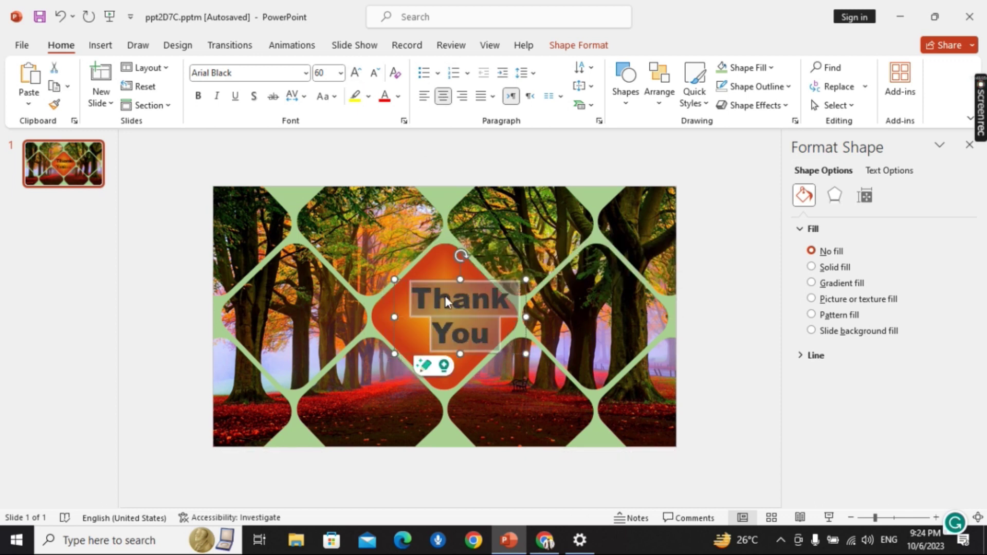
left_click_drag(474, 279, 462, 279)
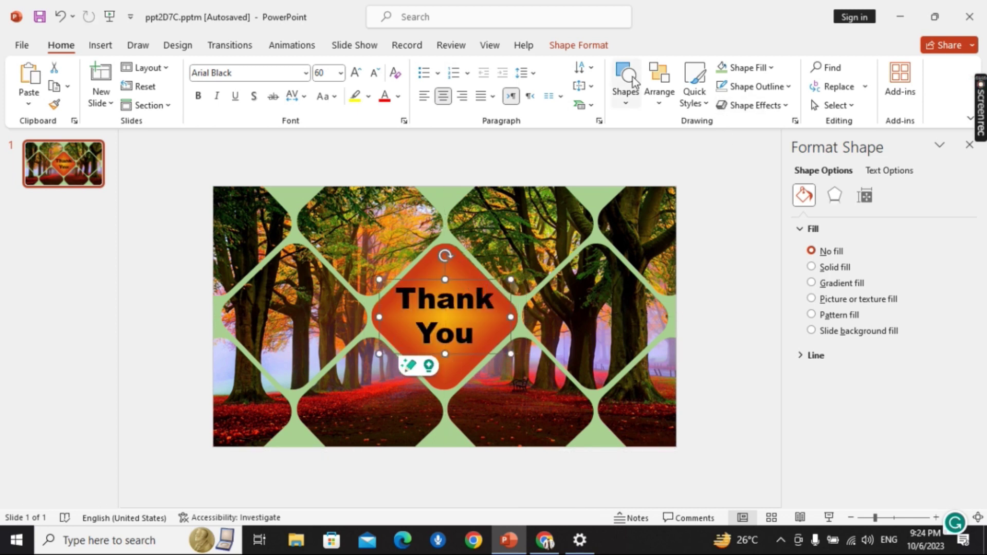
Change the Thank You text fill to white.
left_click(562, 45)
left_click(620, 69)
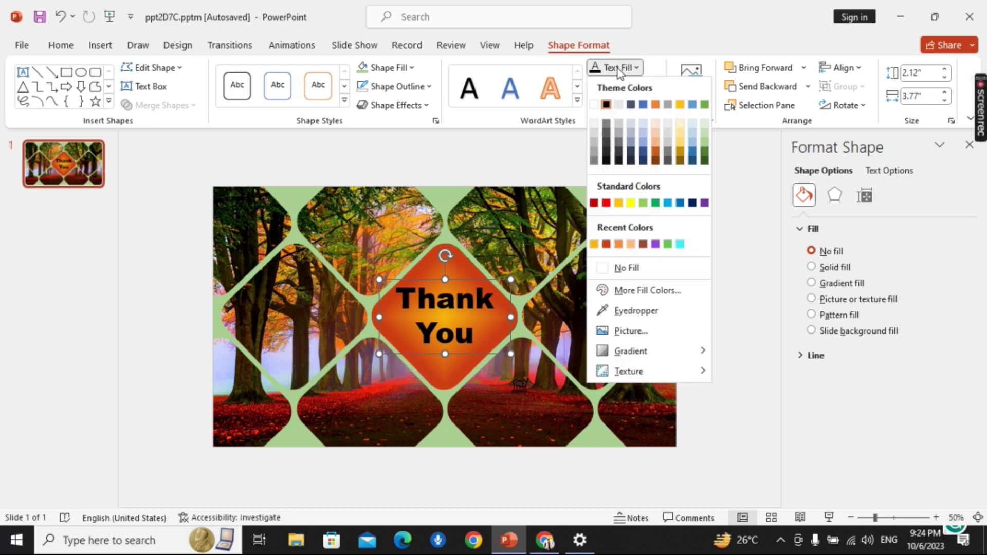
left_click(595, 104)
Add a Tight Reflection text effect beneath the Thank You text.
left_click(626, 104)
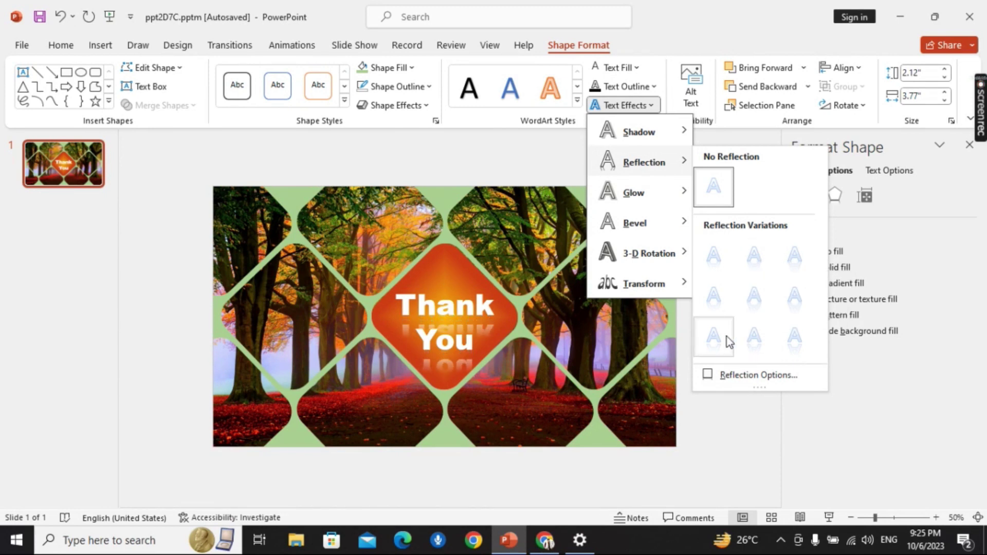
left_click(752, 296)
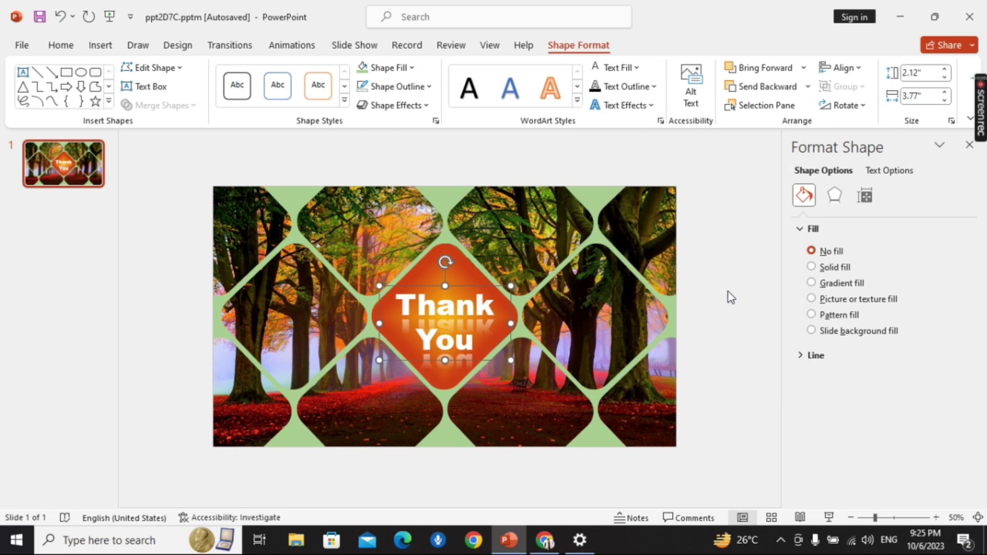
left_click(727, 292)
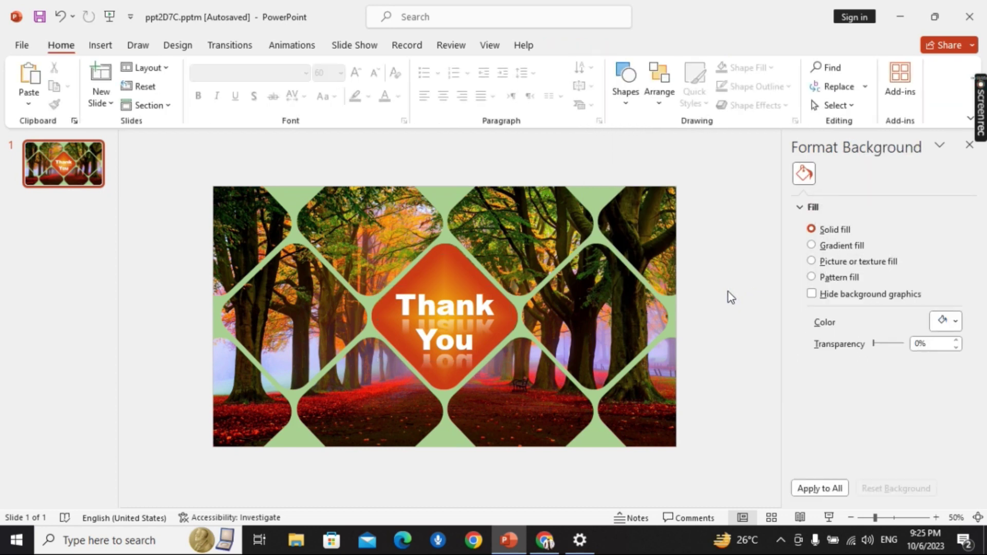
Paste a copy of the orange diamond and line it up over the original.
left_click(472, 276)
key("ctrl+v")
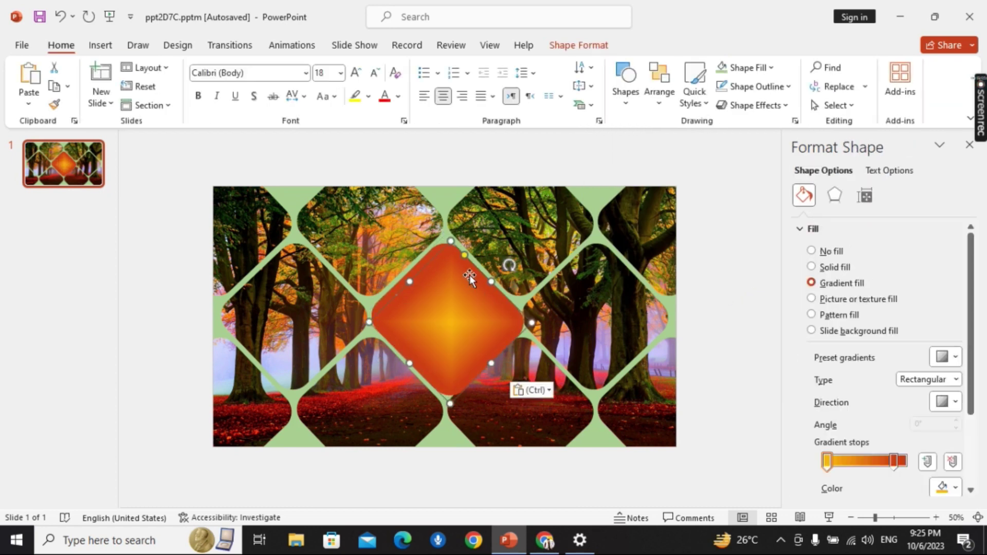
left_click_drag(470, 276, 457, 274)
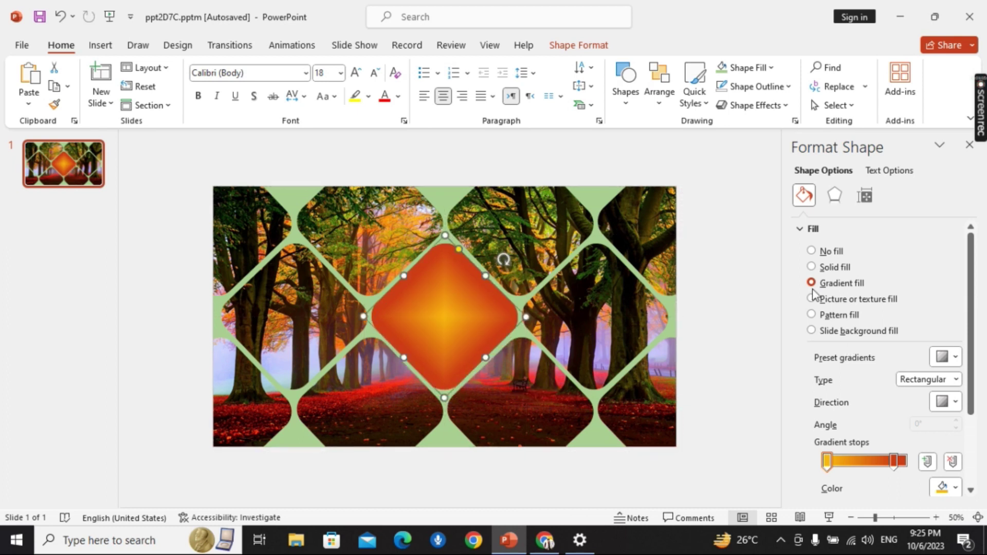
Give the copied diamond no fill and a 5 pt solid outline.
left_click(811, 251)
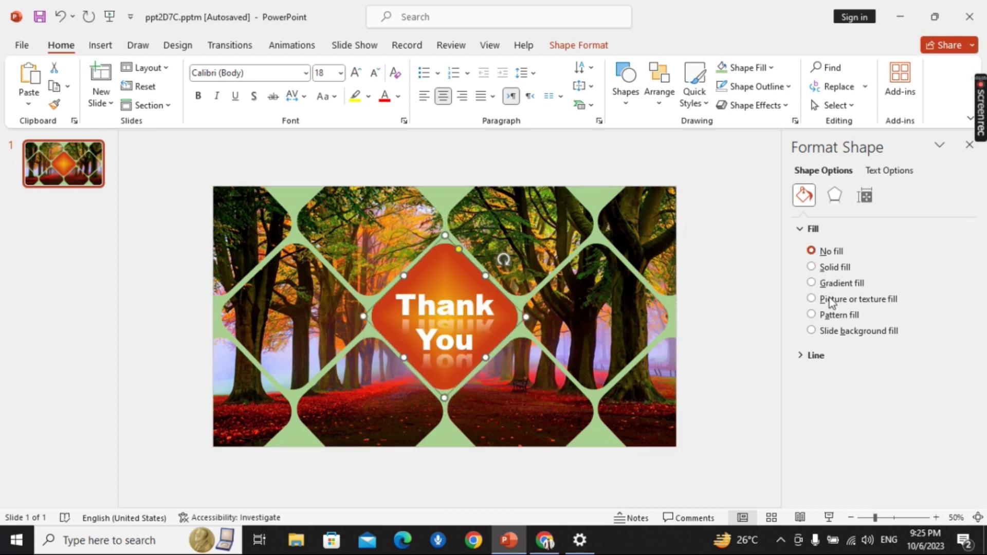
left_click(813, 357)
left_click(811, 393)
scroll(870, 403, "down", 1)
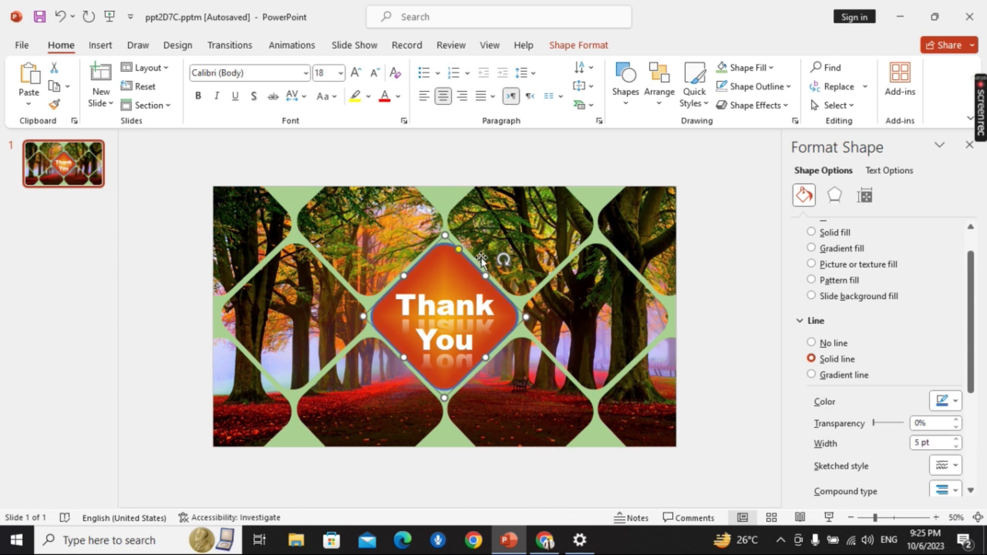
Duplicate the outline diamond and drag its top handle to enlarge it.
left_click_drag(444, 234, 443, 235)
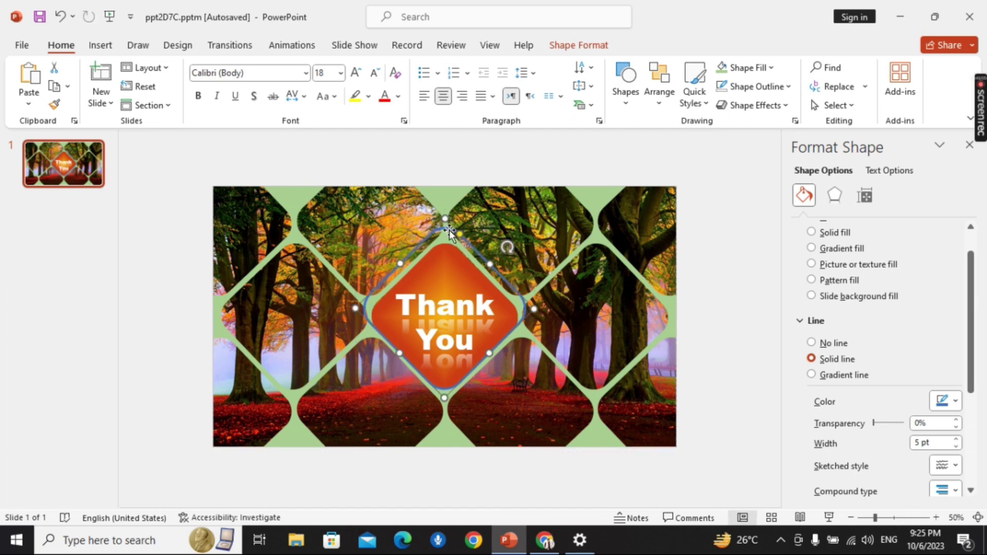
key("ctrl+d")
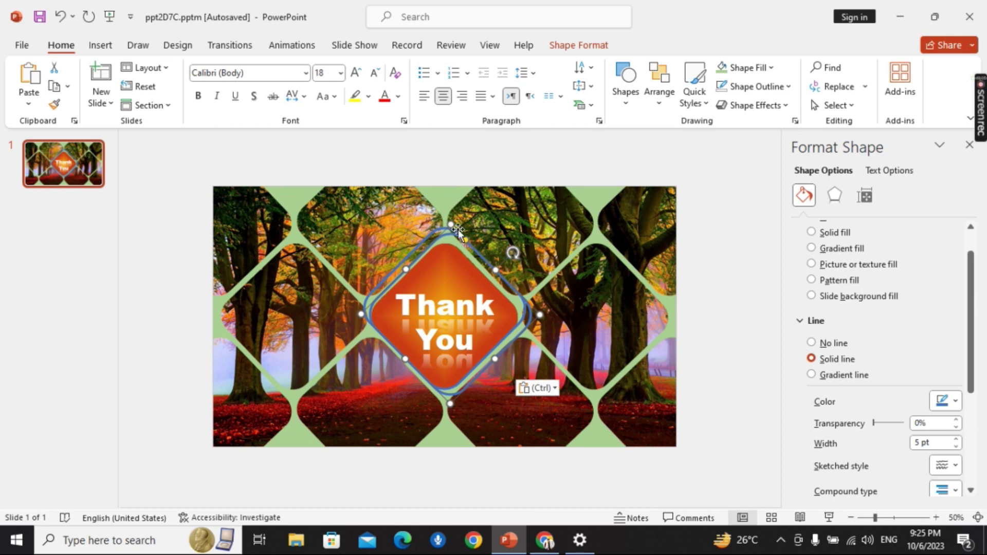
left_click_drag(452, 222, 451, 196)
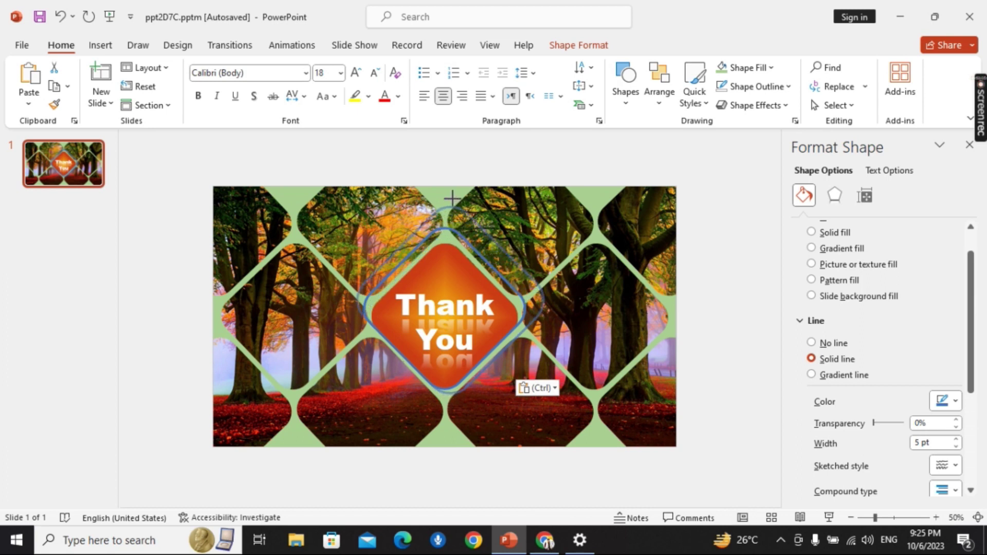
Select both outline diamonds and align them centre and middle on the slide.
left_click(450, 233, "shift")
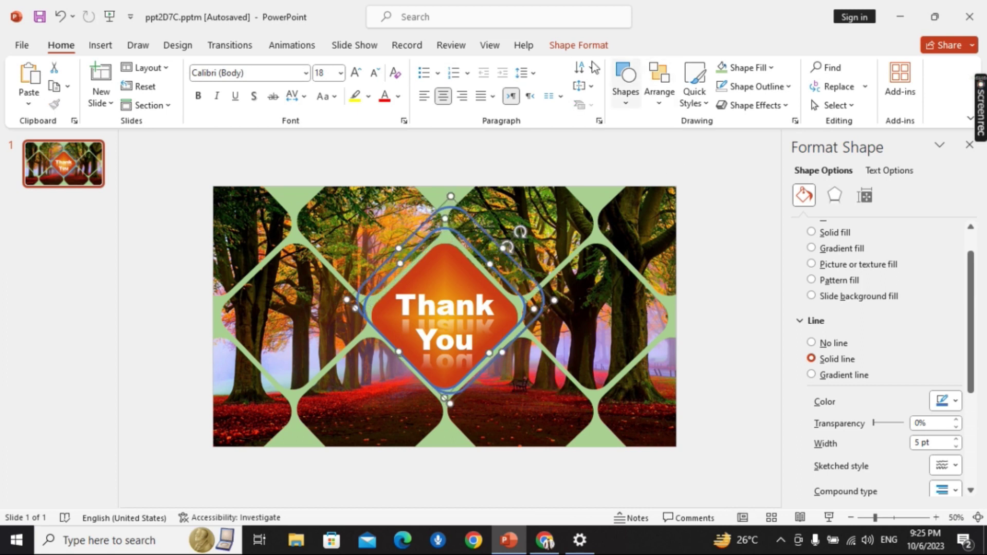
left_click(578, 44)
left_click(842, 68)
left_click(869, 255)
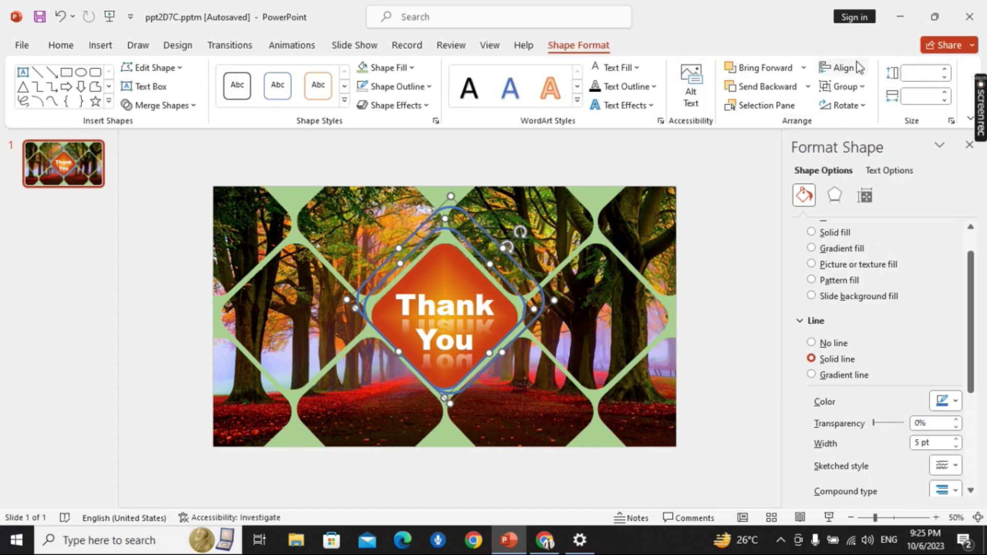
left_click(845, 67)
left_click(869, 114)
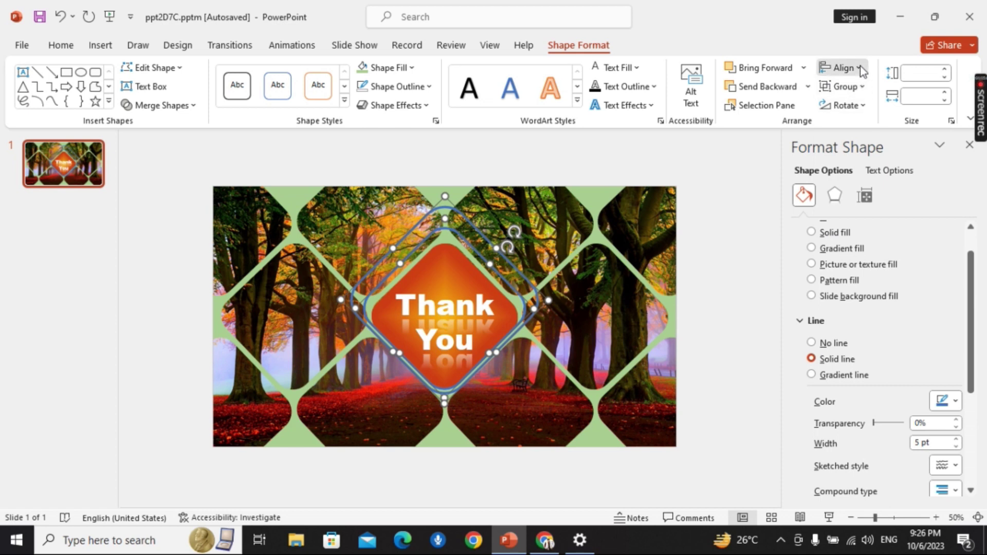
left_click(859, 65)
left_click(866, 169)
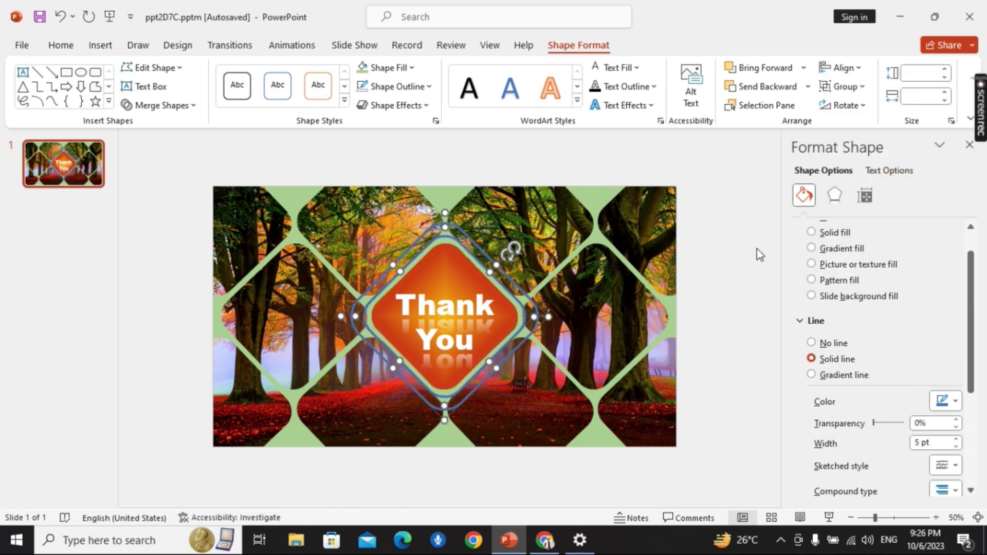
Set both diamond outlines to white.
left_click(955, 402)
left_click(865, 205)
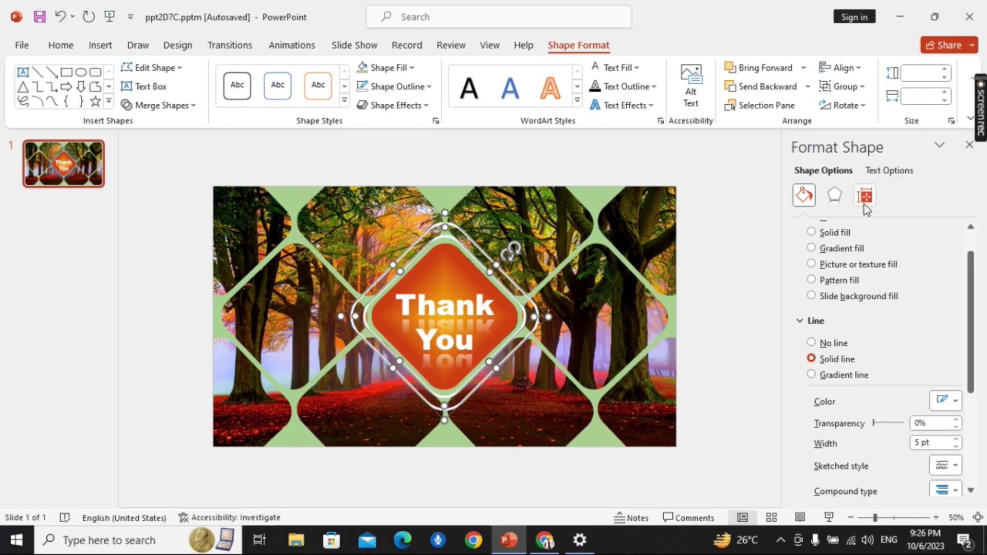
left_click(735, 286)
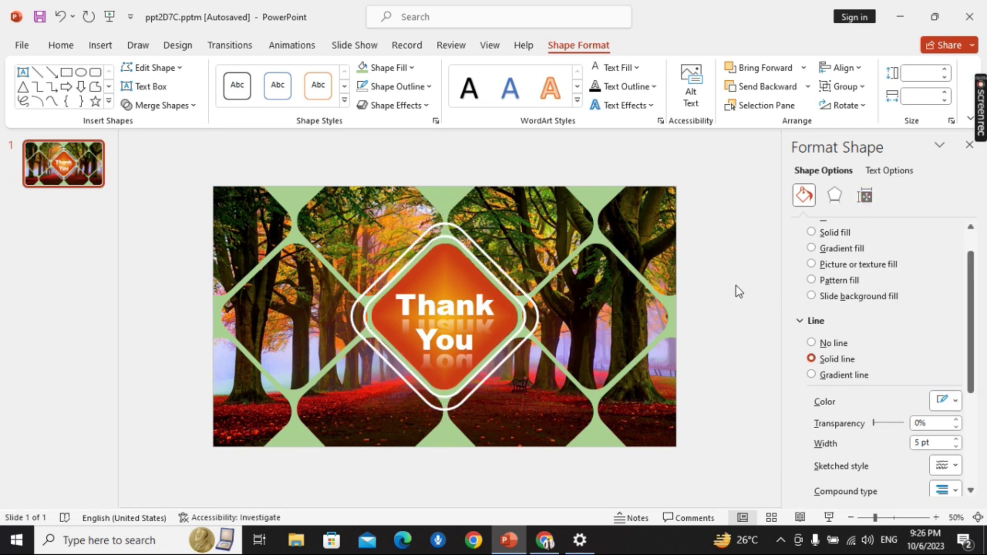
left_click(409, 261)
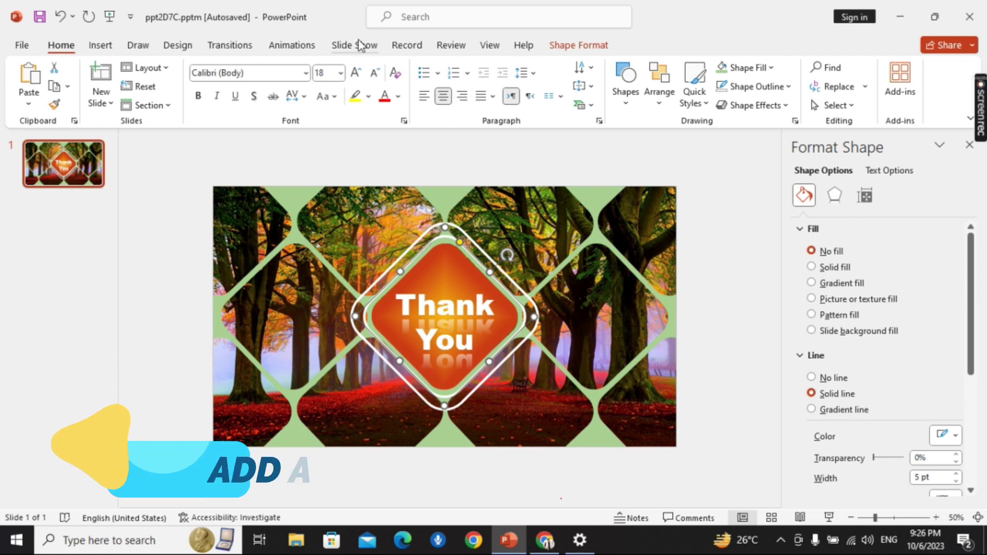
Give the inner outline diamond a clockwise Spin lasting 15 seconds.
left_click(303, 48)
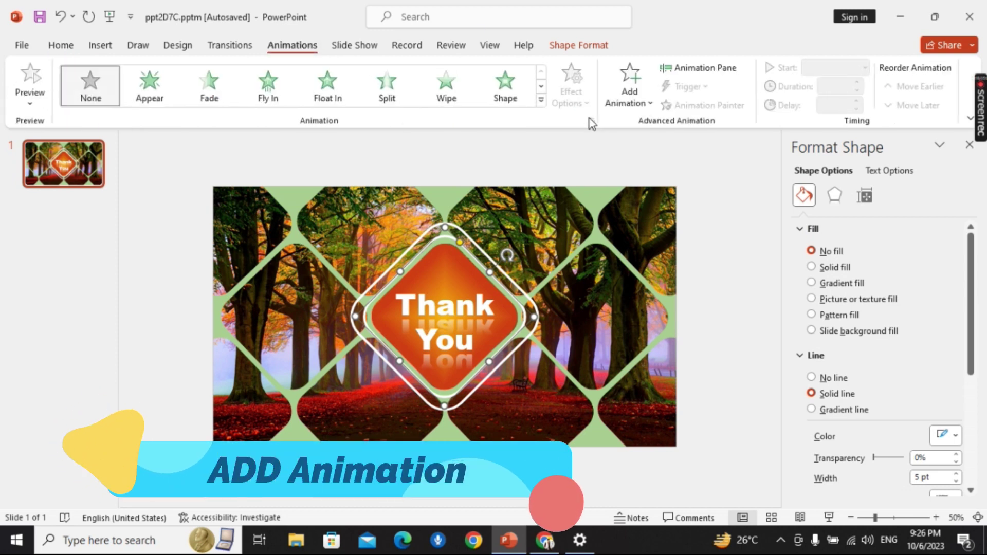
left_click(540, 102)
left_click(264, 282)
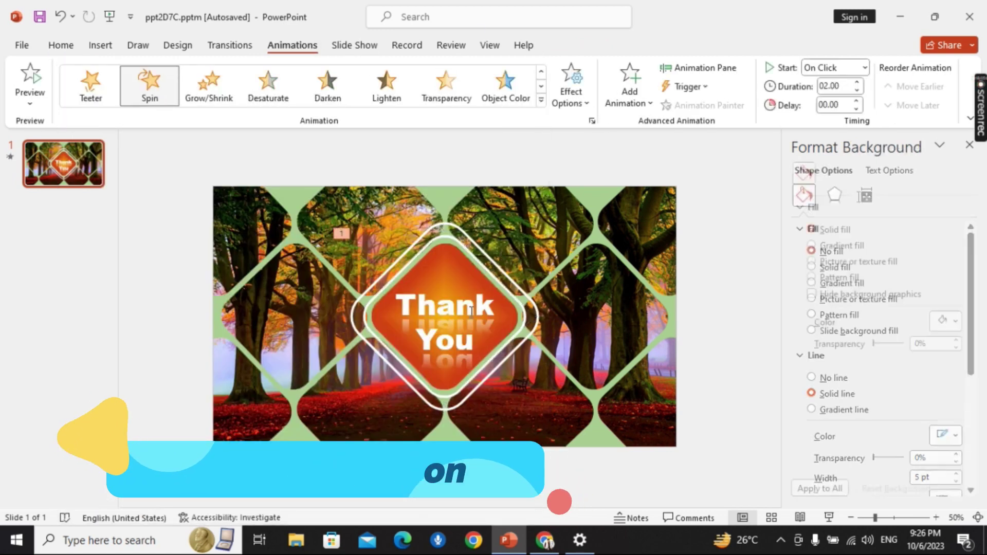
left_click(861, 82)
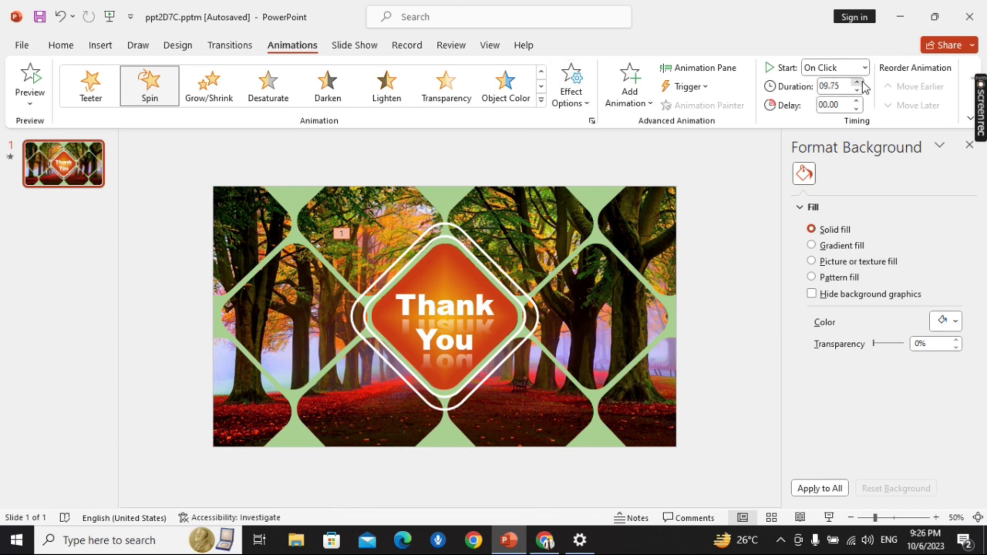
left_click(857, 90)
left_click(573, 97)
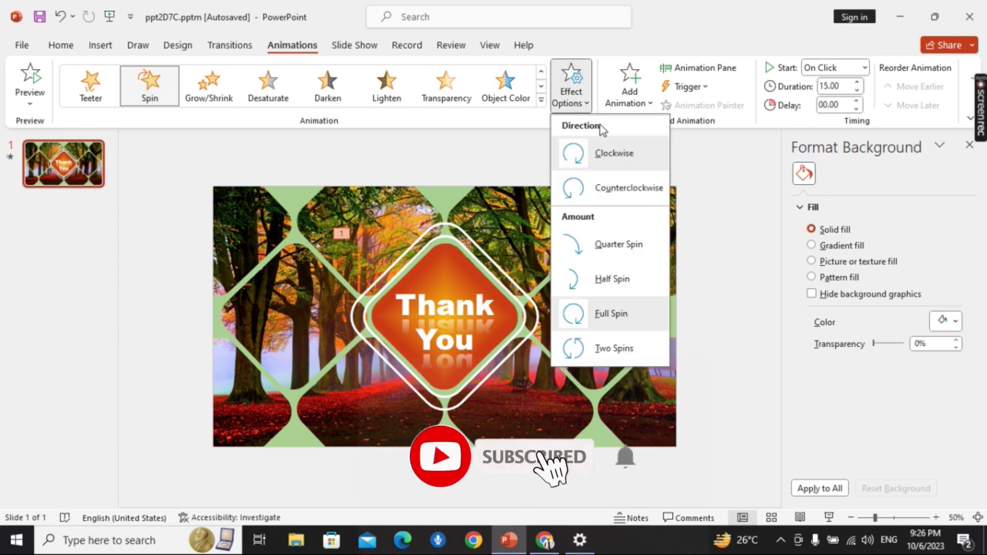
left_click(611, 156)
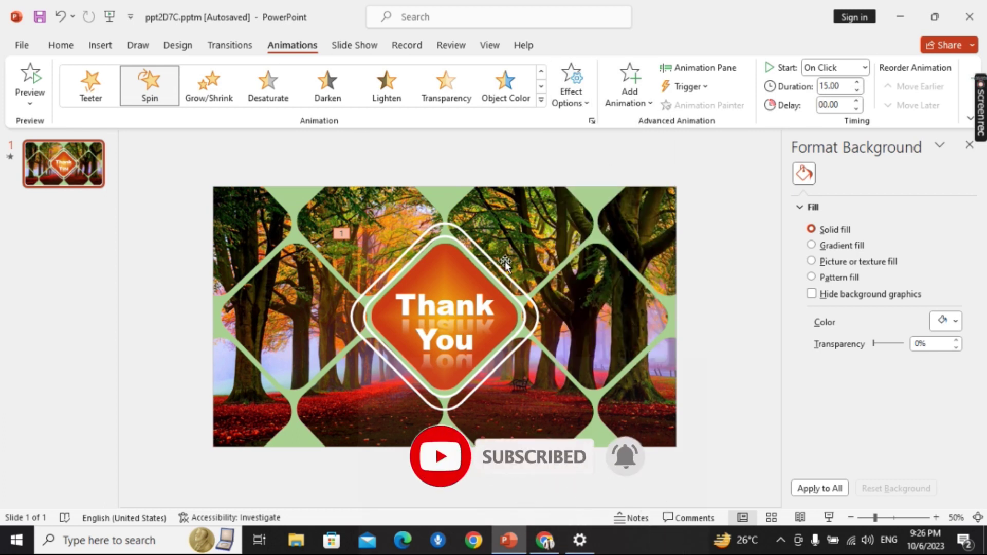
Copy the Spin to the outer diamond with Animation Painter and make it counterclockwise.
left_click(485, 265)
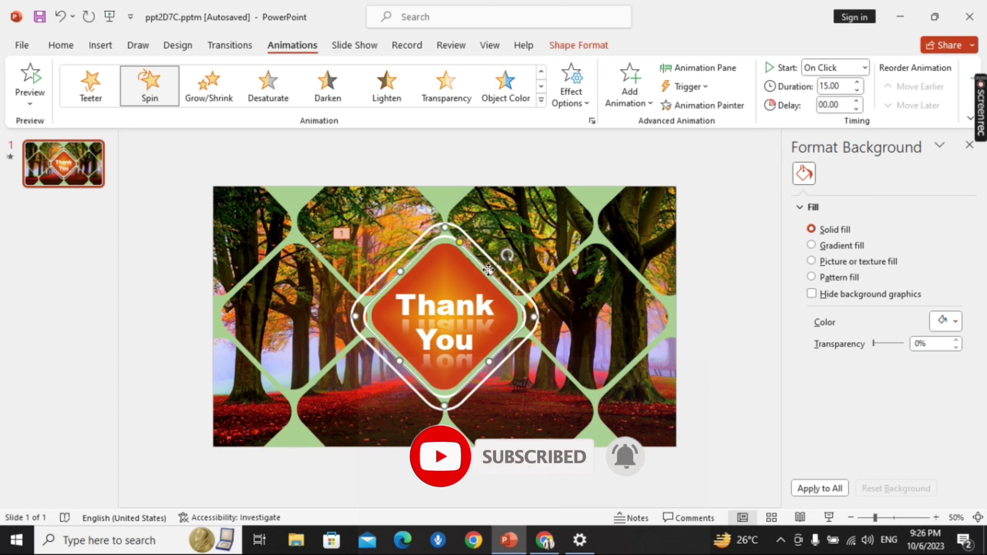
left_click(698, 105)
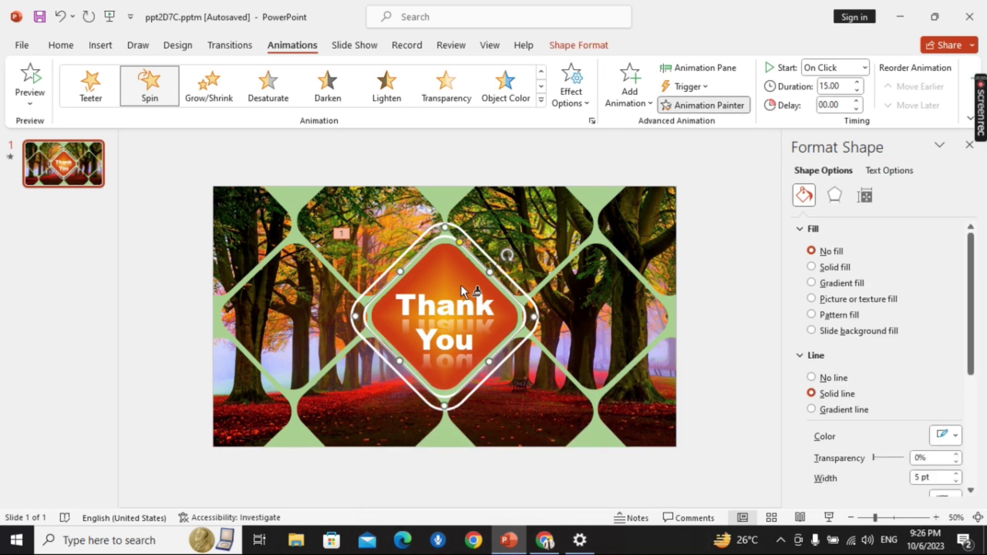
left_click(476, 246)
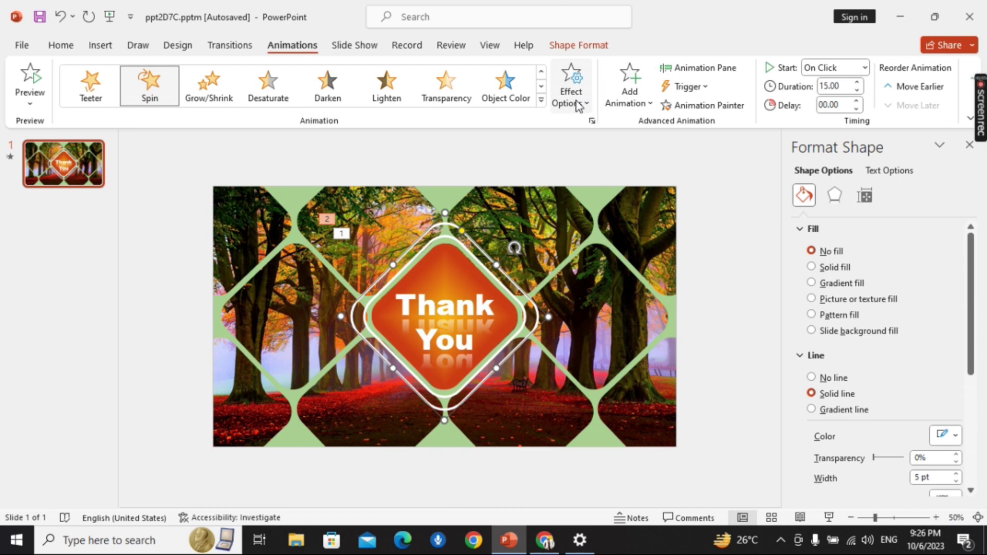
left_click(570, 85)
left_click(607, 184)
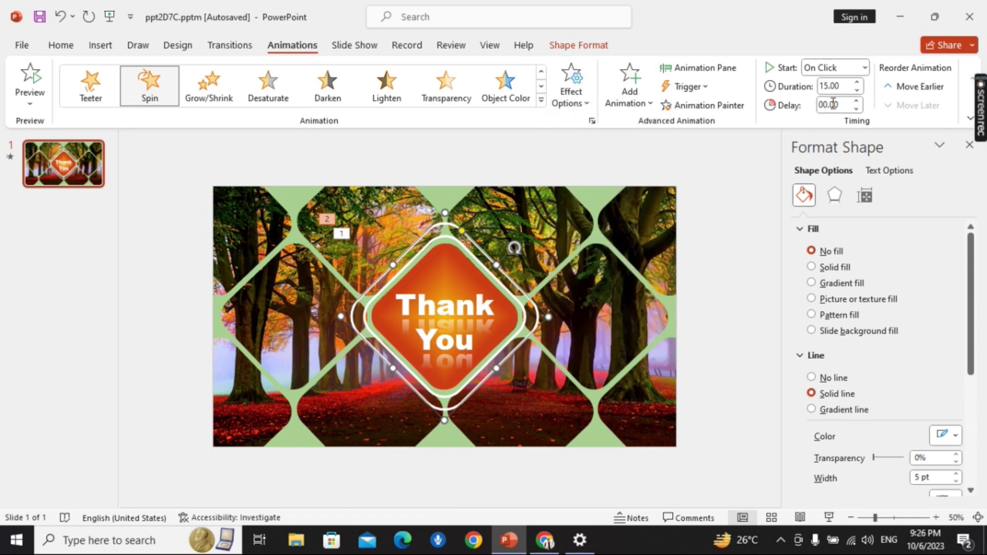
left_click(757, 169)
Add a 2-second Fly In to the Thank You text and show the Animation Pane.
left_click(483, 288)
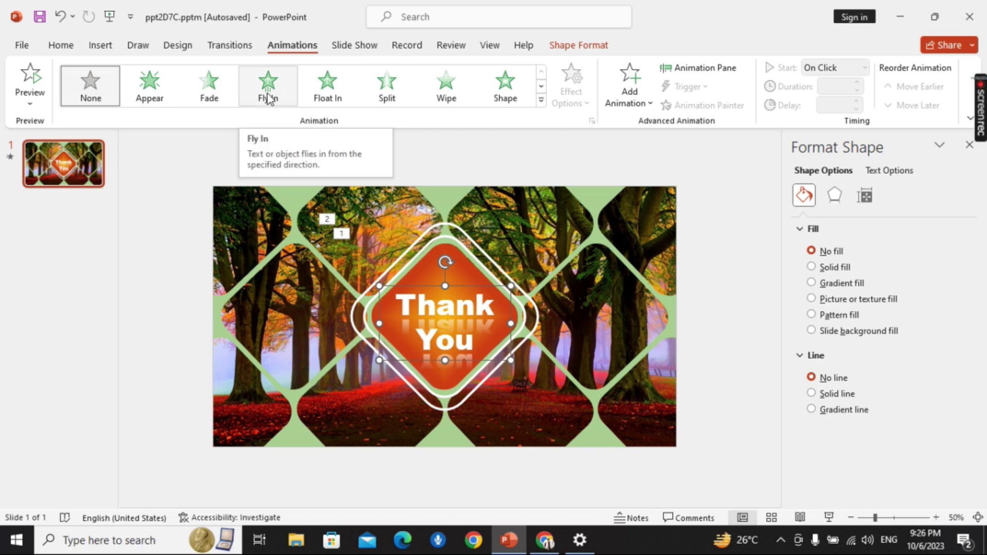
left_click(268, 98)
left_click(760, 208)
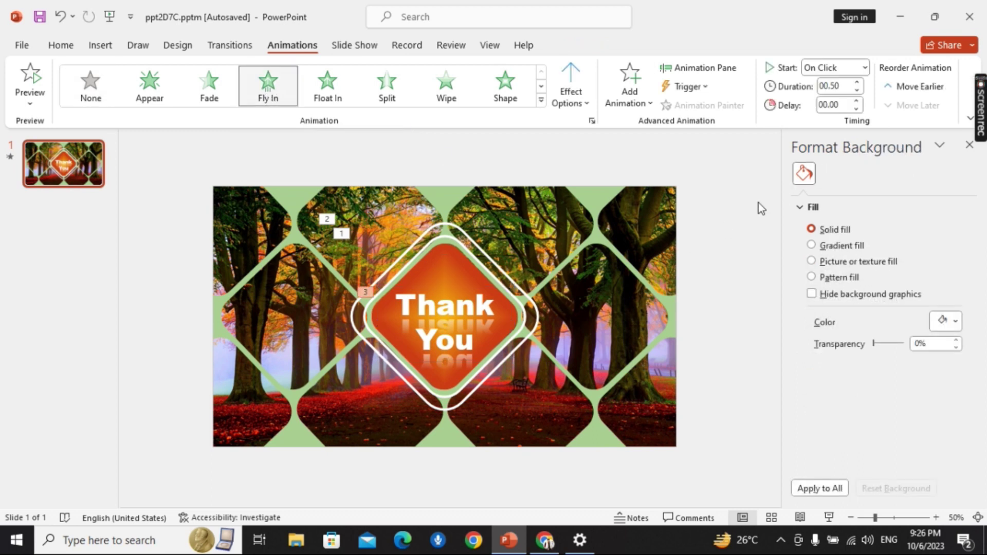
left_click(857, 82)
left_click(969, 145)
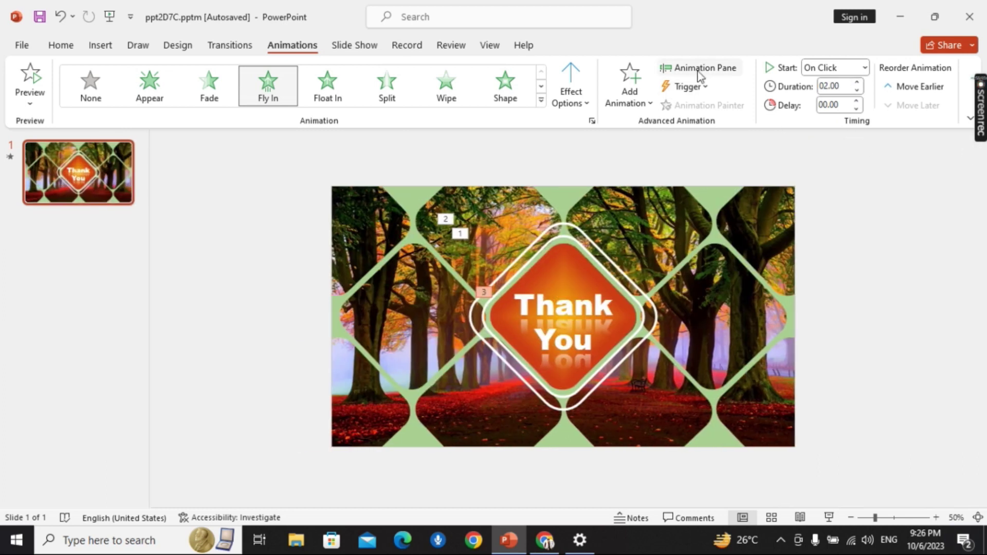
left_click(700, 67)
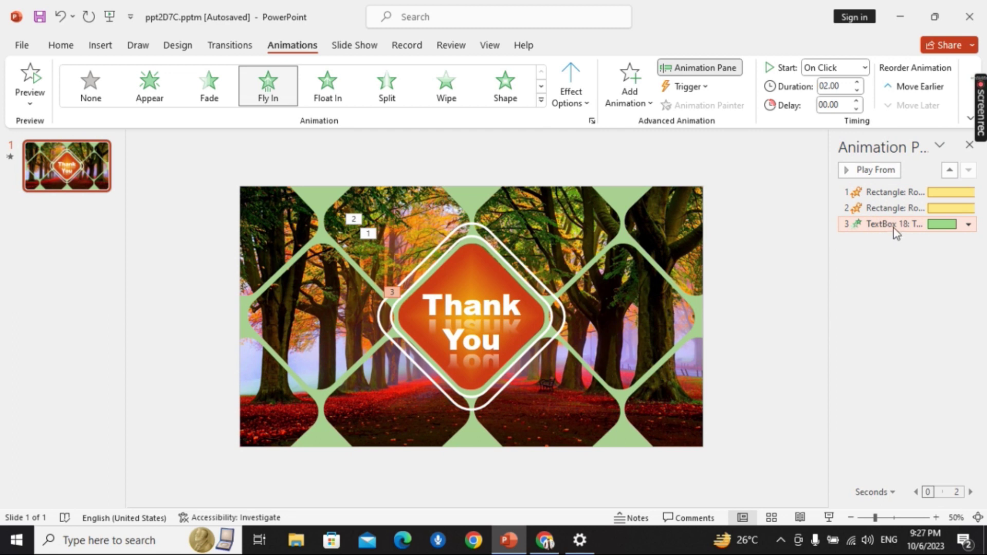
Move the Thank You Fly In to the top, and set both Spins to repeat Until End of Slide.
left_click_drag(895, 226, 894, 192)
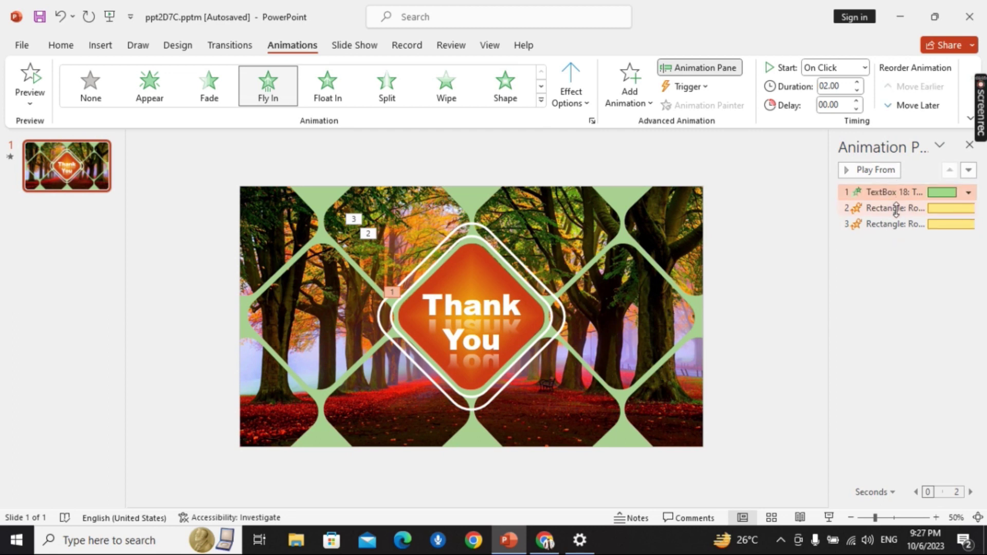
left_click(896, 210)
left_click(894, 224, "shift")
right_click(893, 224)
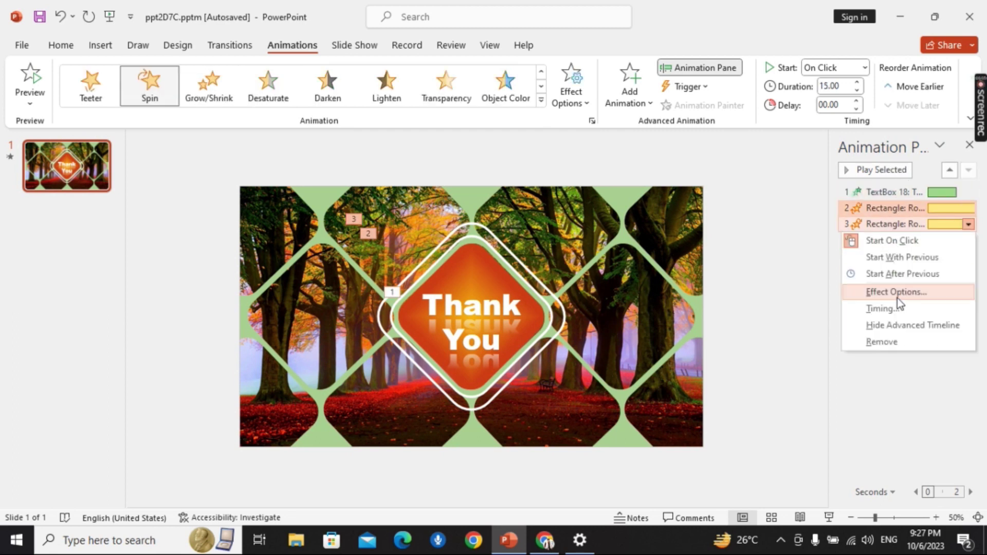
left_click(880, 308)
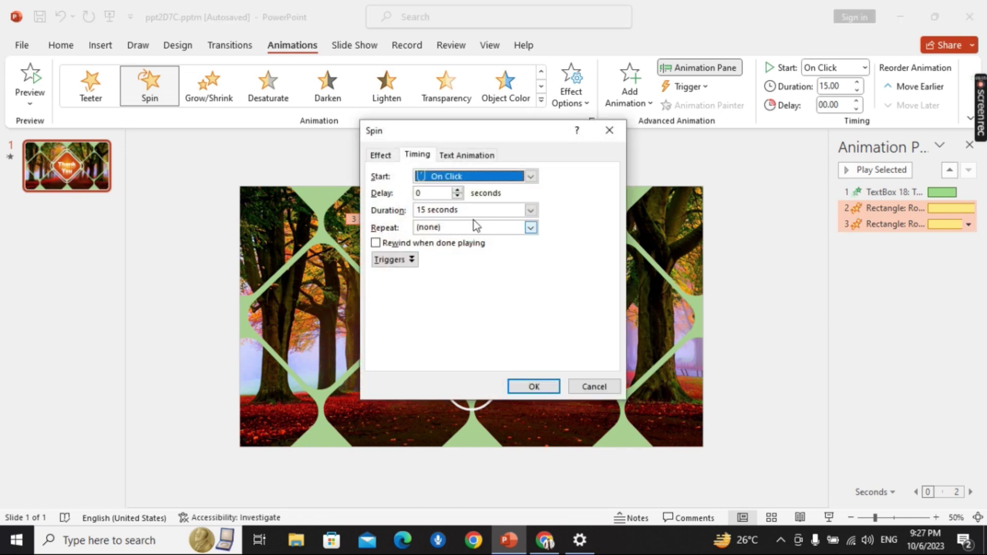
left_click(530, 227)
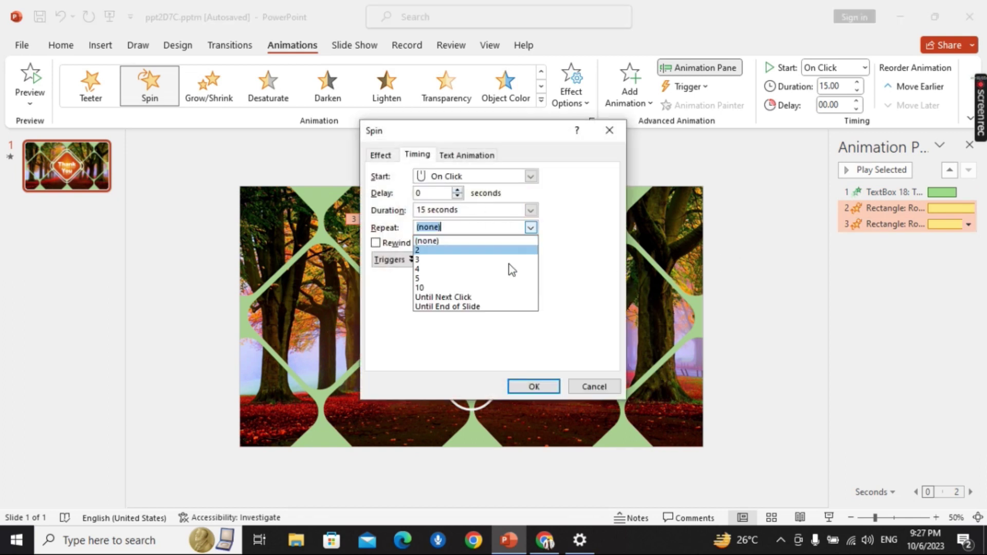
left_click(483, 306)
left_click(534, 386)
left_click(760, 355)
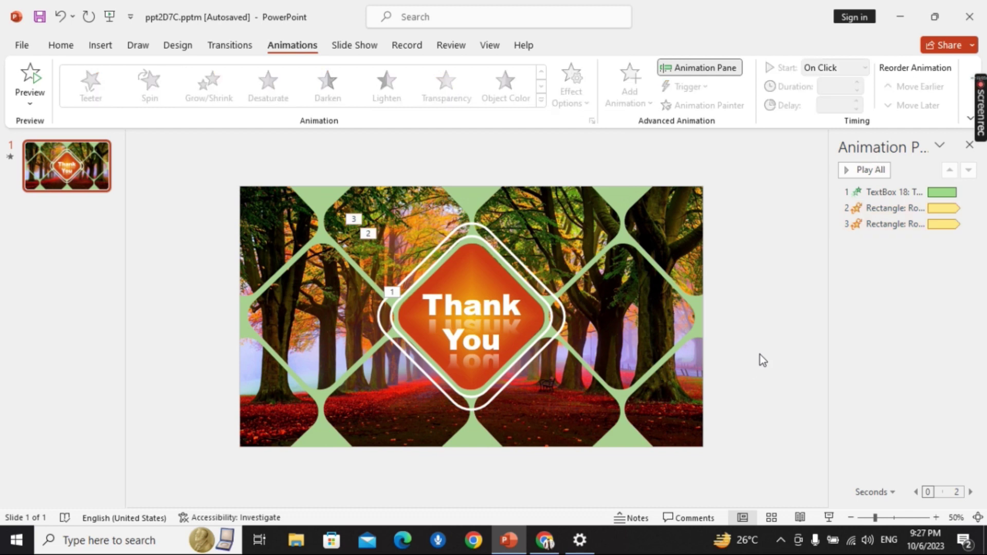
left_click(828, 518)
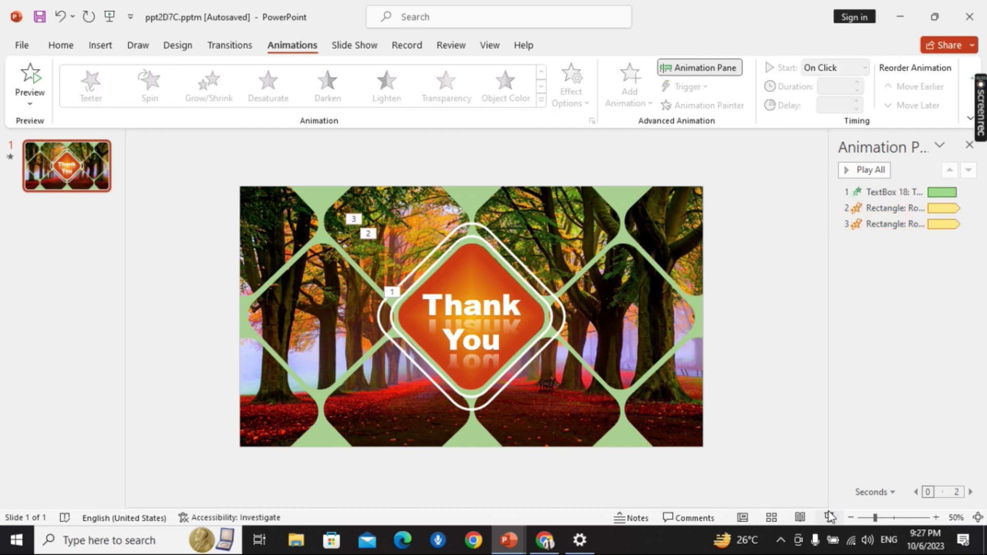
key("space")
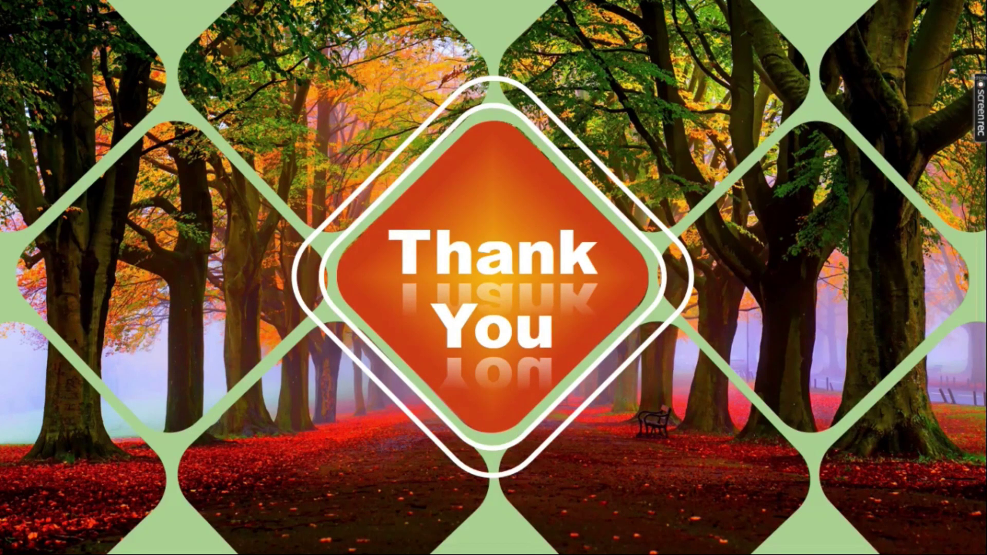
key("space")
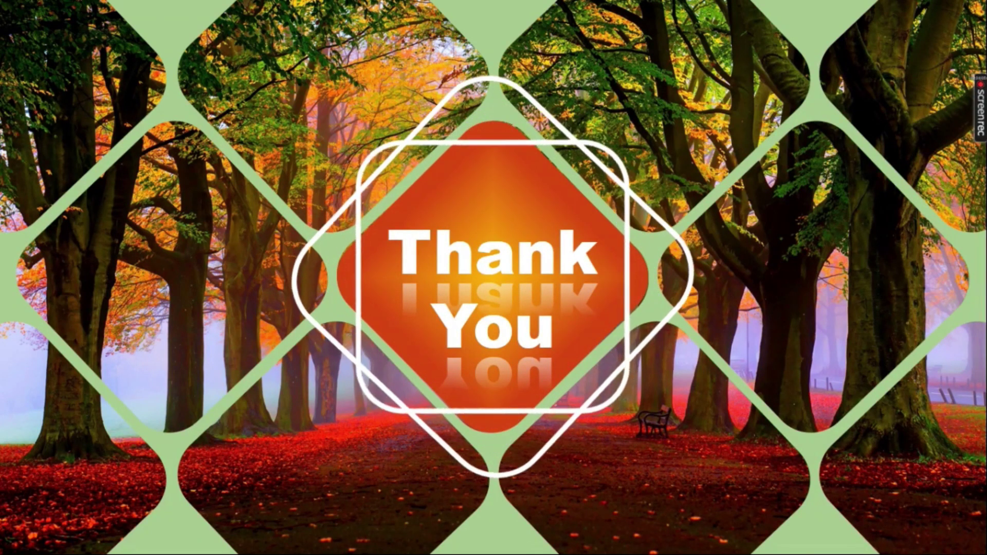
key("Escape")
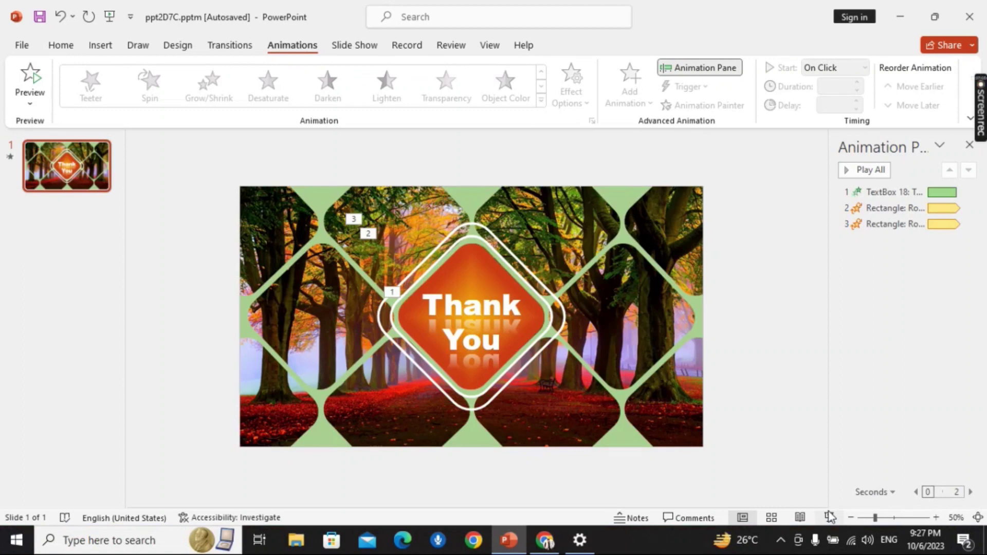
Set the first Spin animation to start With Previous.
left_click(876, 192)
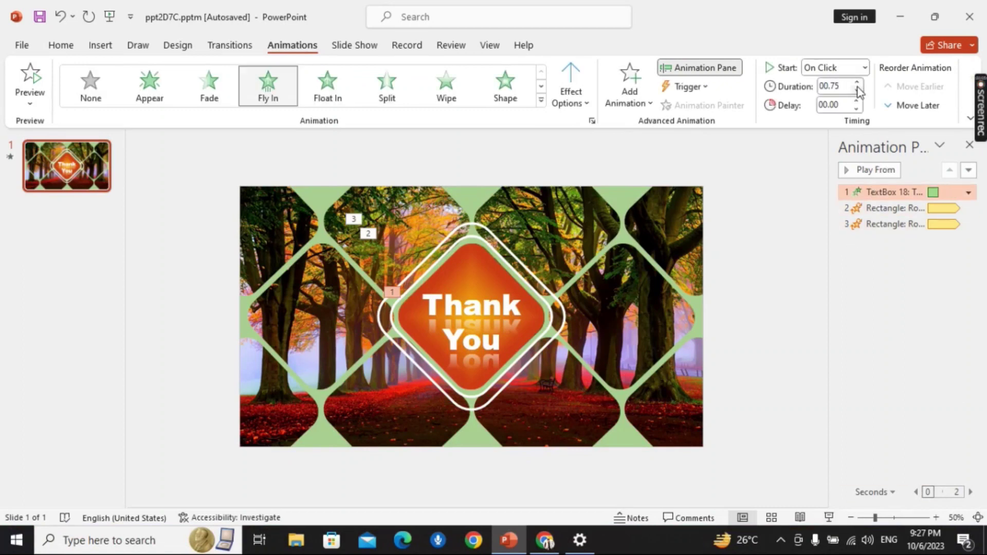
left_click(878, 206)
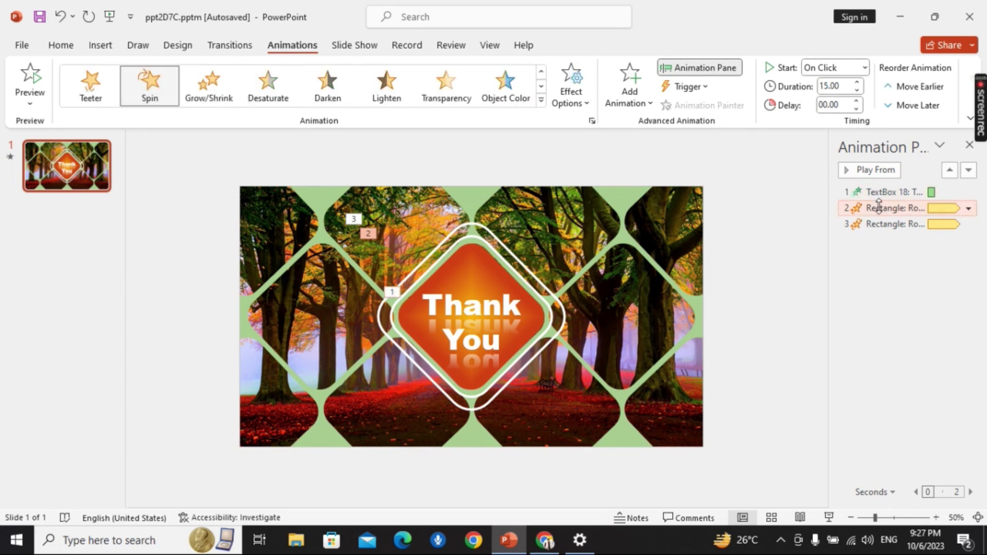
left_click(864, 67)
left_click(843, 102)
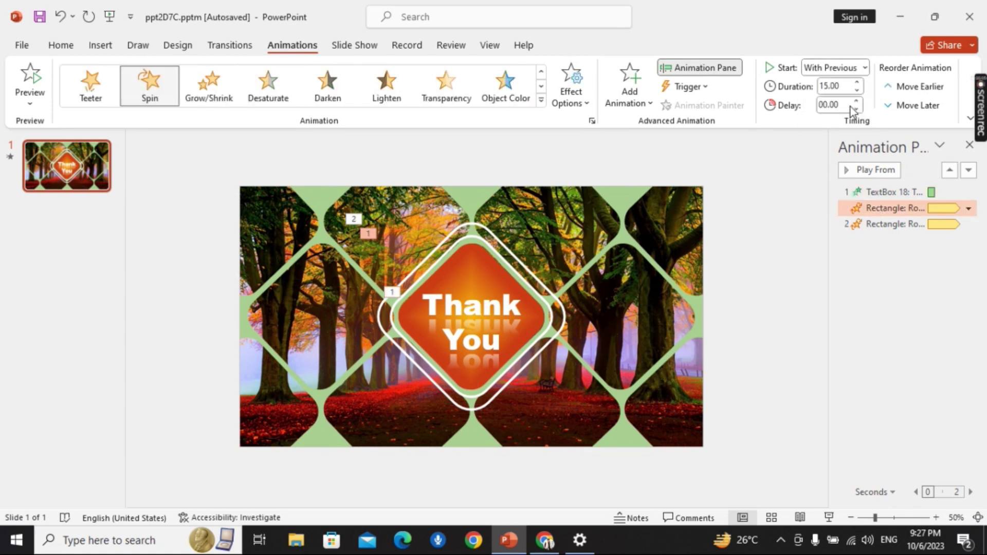
Set the second Spin to start With Previous, then play the slide show.
left_click(886, 223)
left_click(865, 68)
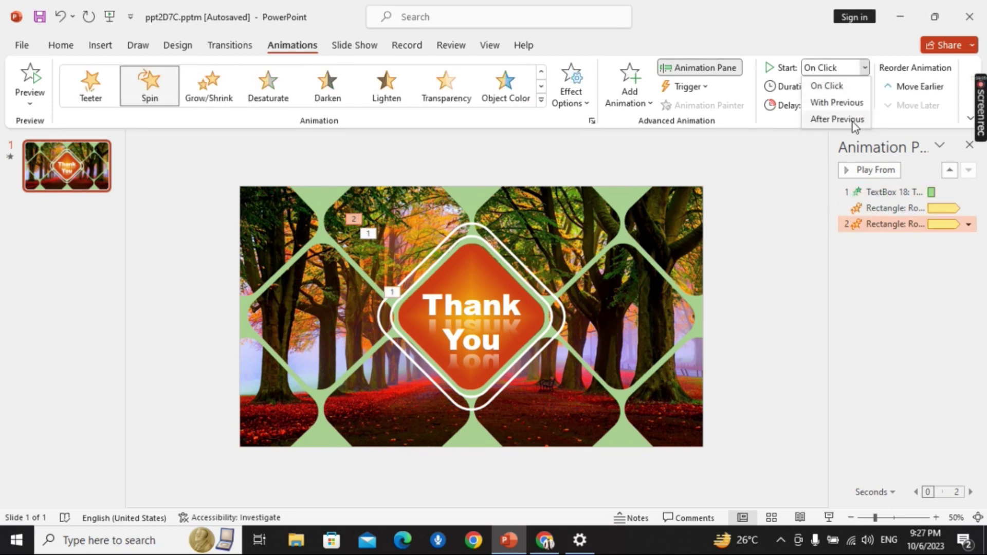
left_click(837, 103)
left_click(828, 518)
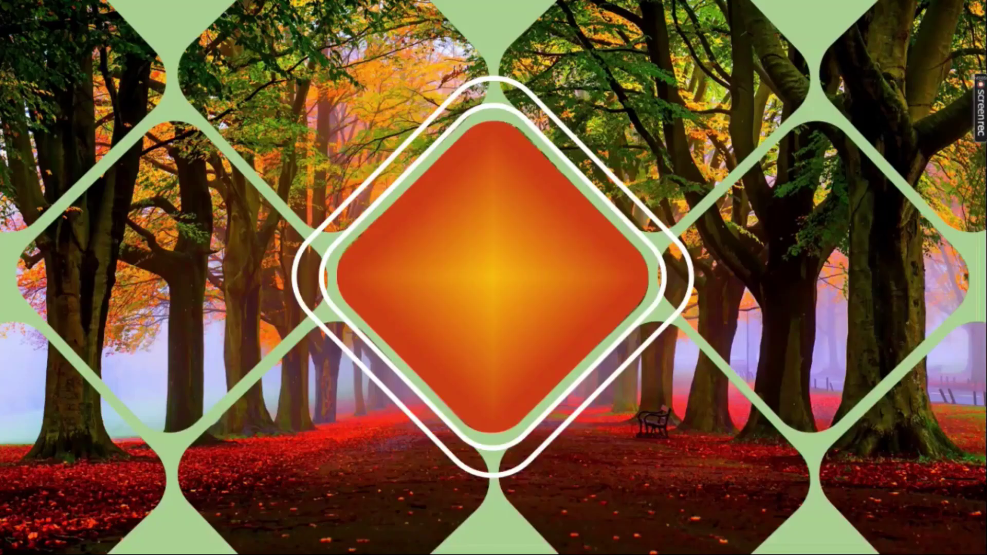